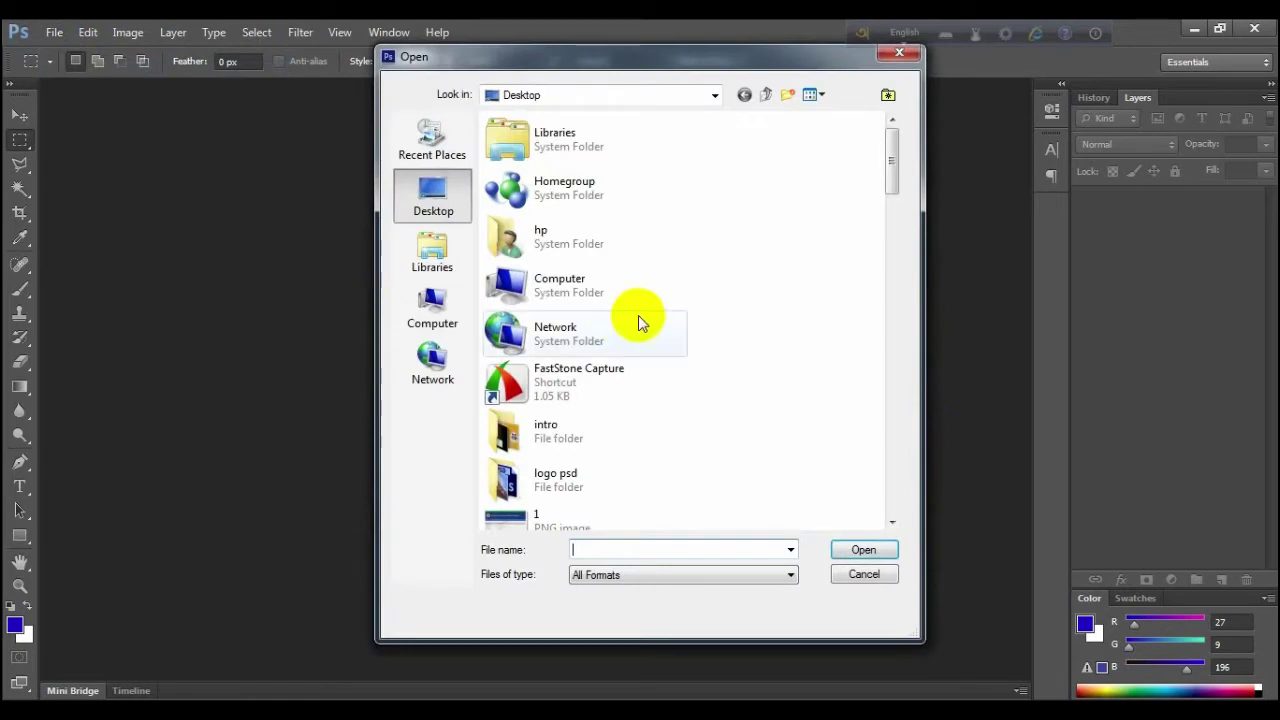
Open the PNG version of the PIC1 photo from the Desktop.
drag(890, 180, 889, 377)
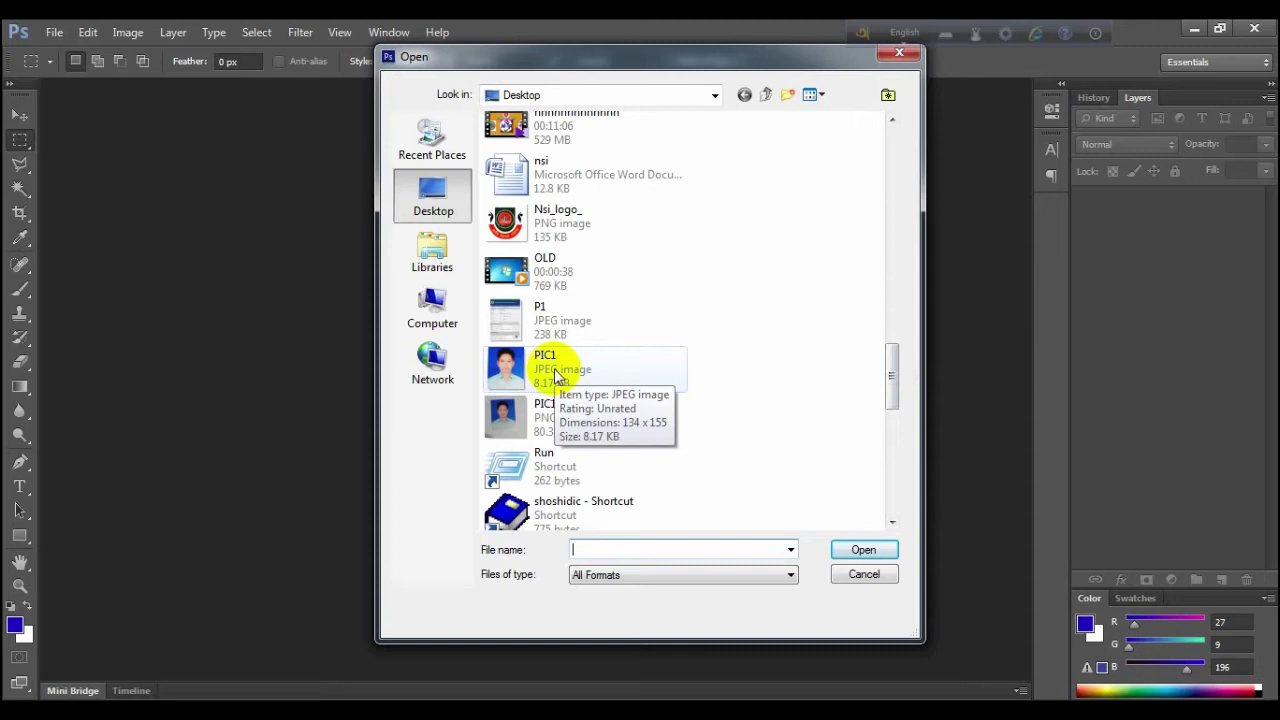
double_click(560, 417)
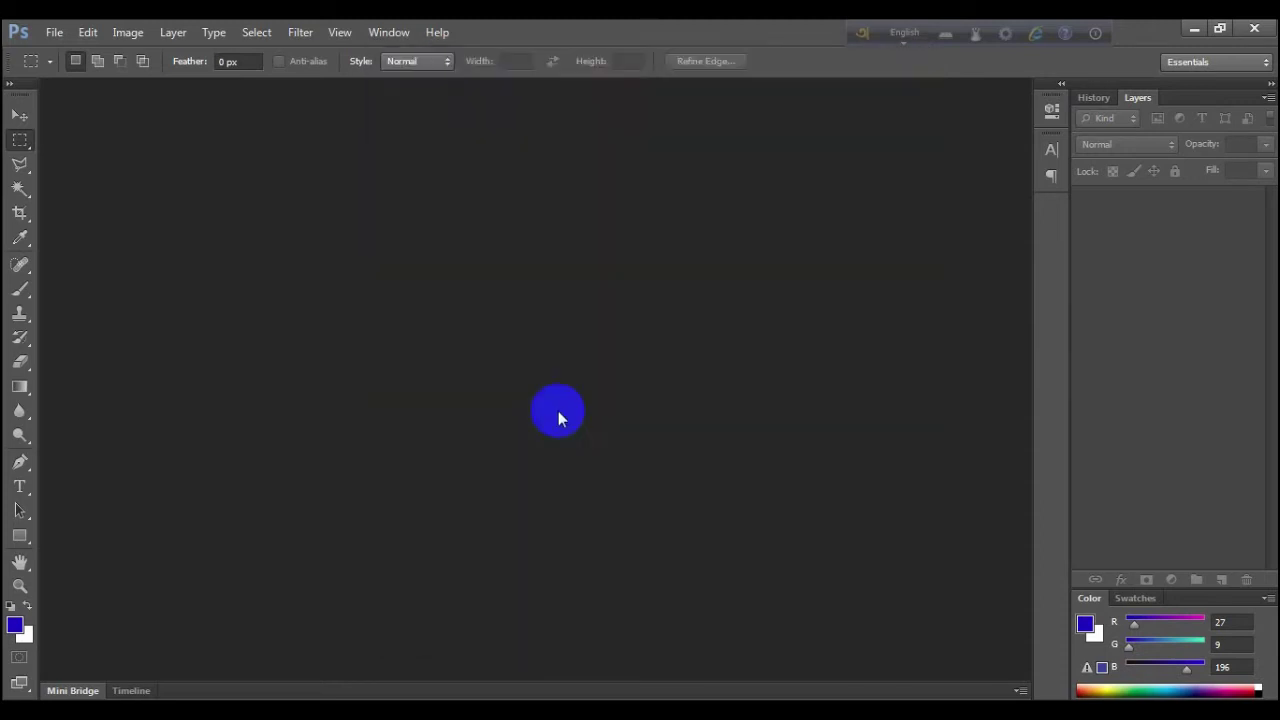
click(656, 281)
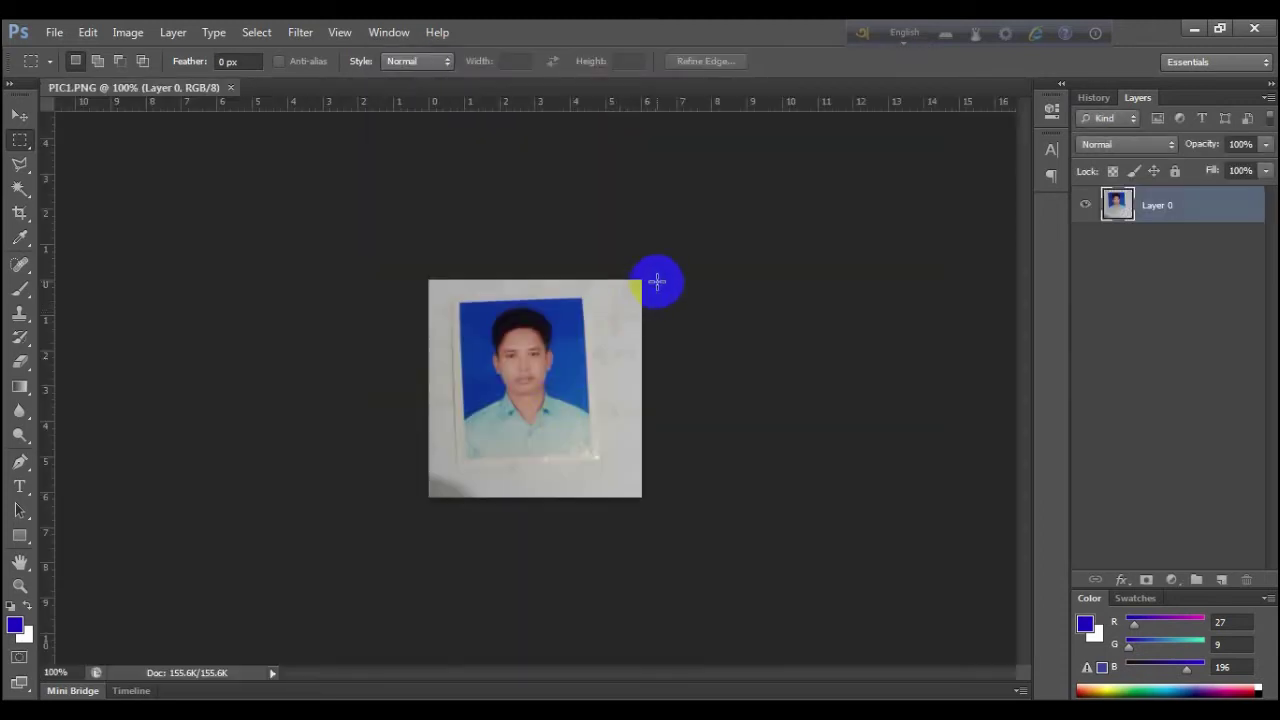
Rotate the photo slightly within the crop frame so the tilted portrait stands straight.
click(20, 213)
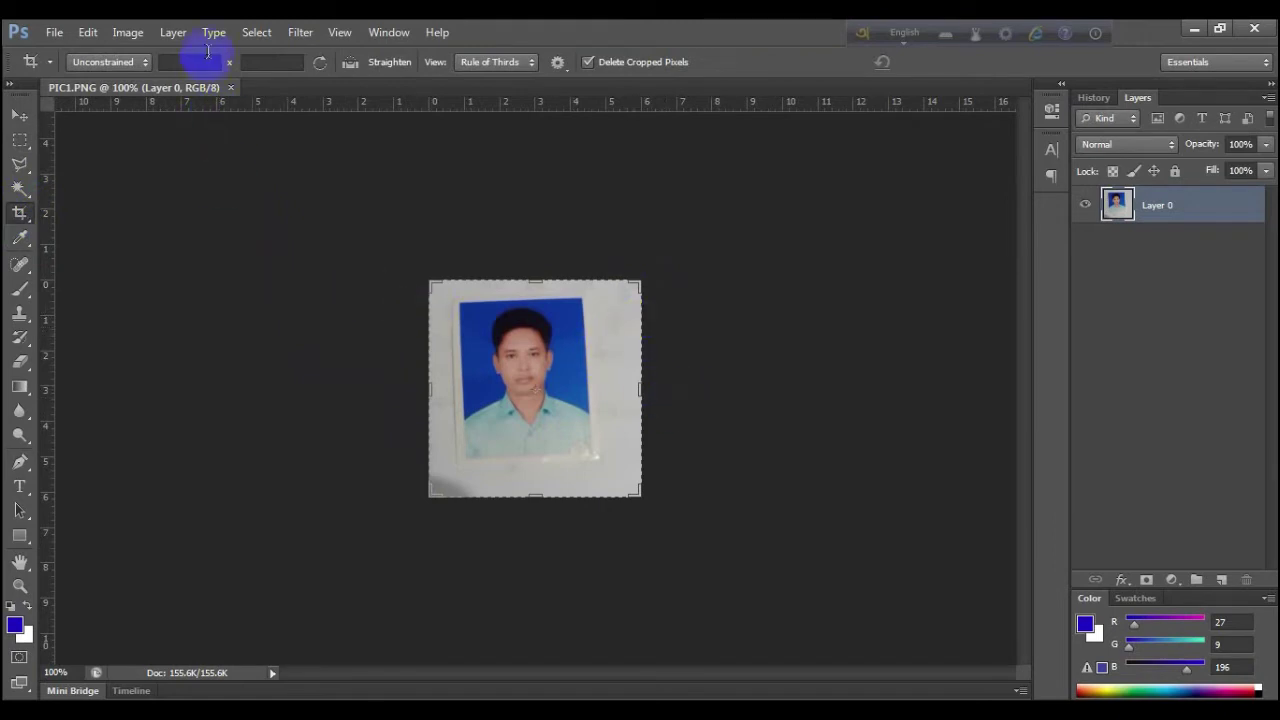
click(634, 403)
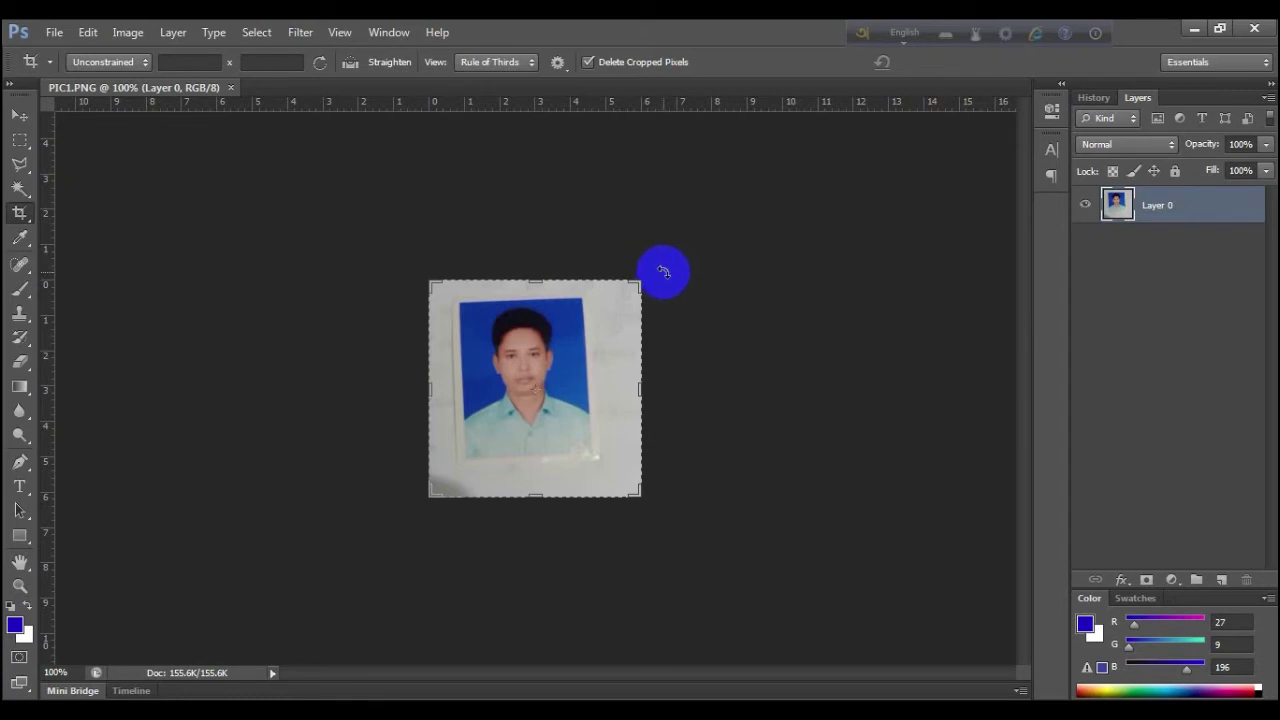
drag(663, 272, 630, 290)
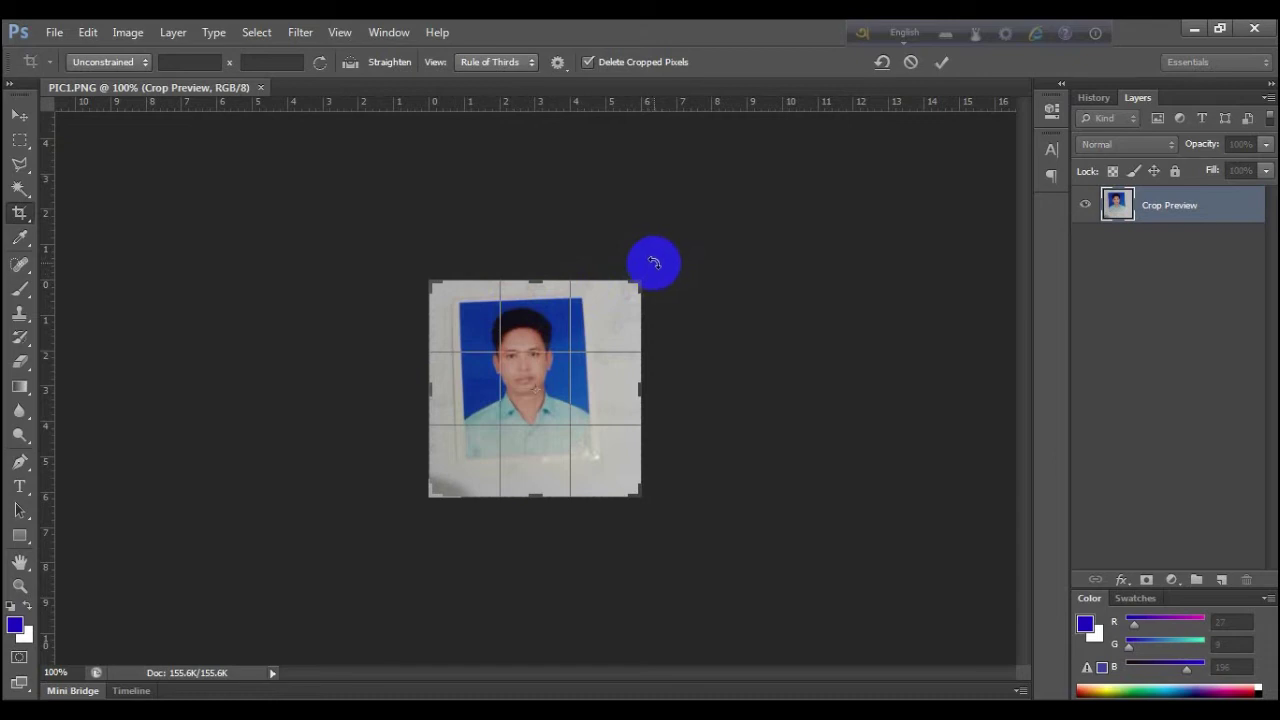
mouse_move(653, 263)
mouse_down()
mouse_move(671, 274)
mouse_move(665, 259)
mouse_move(620, 246)
mouse_move(666, 266)
mouse_up()
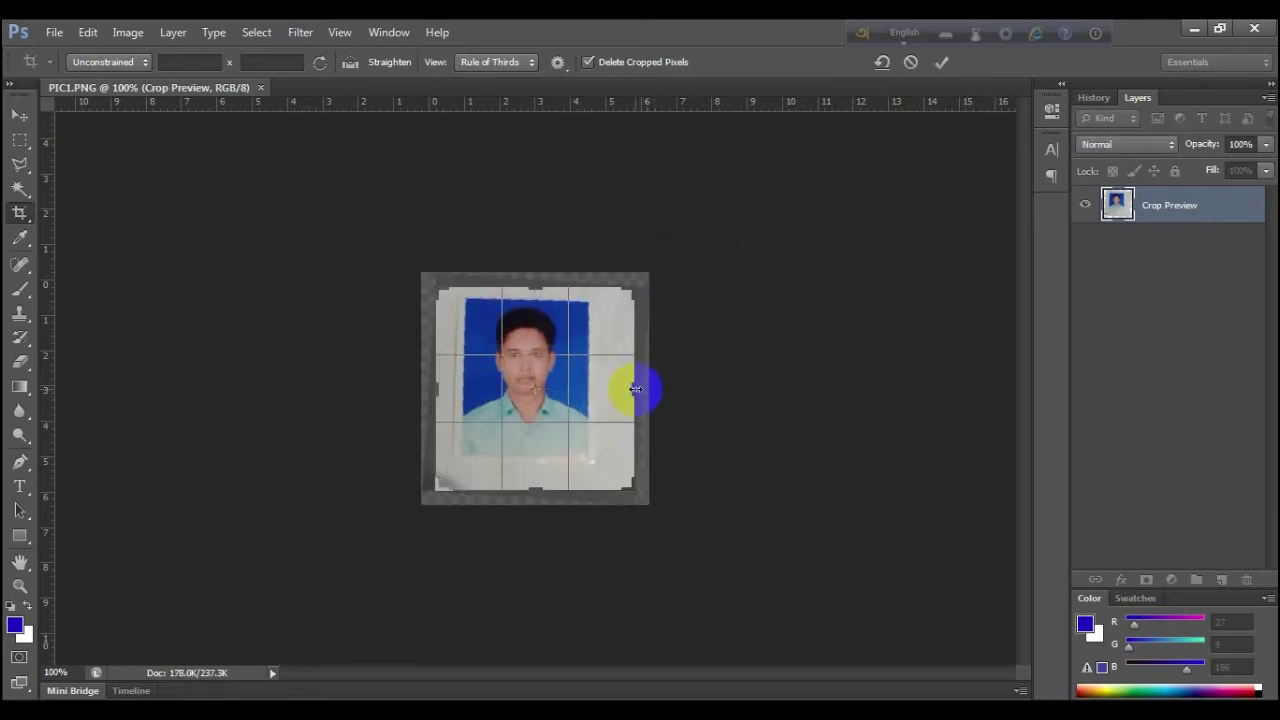
Tighten the crop to the edges of the blue-background portrait and apply it.
drag(636, 389, 593, 372)
drag(549, 294, 539, 293)
drag(532, 488, 540, 462)
drag(472, 409, 474, 389)
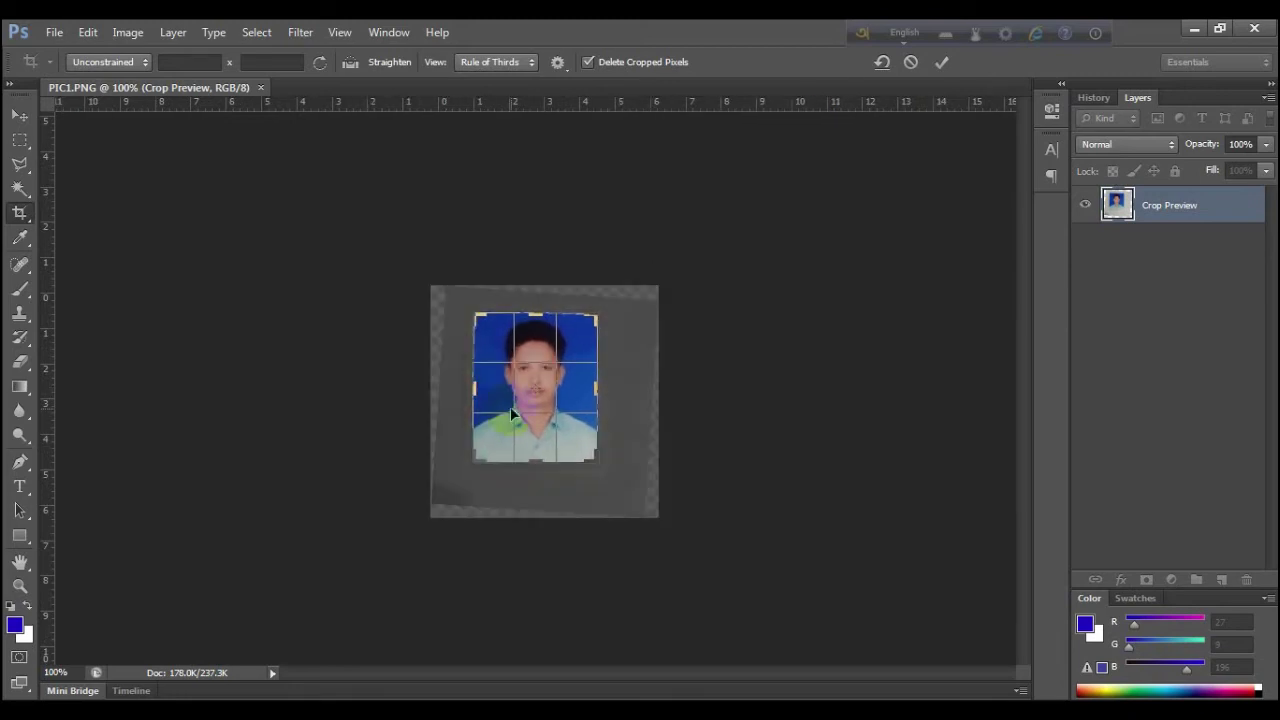
key(Return)
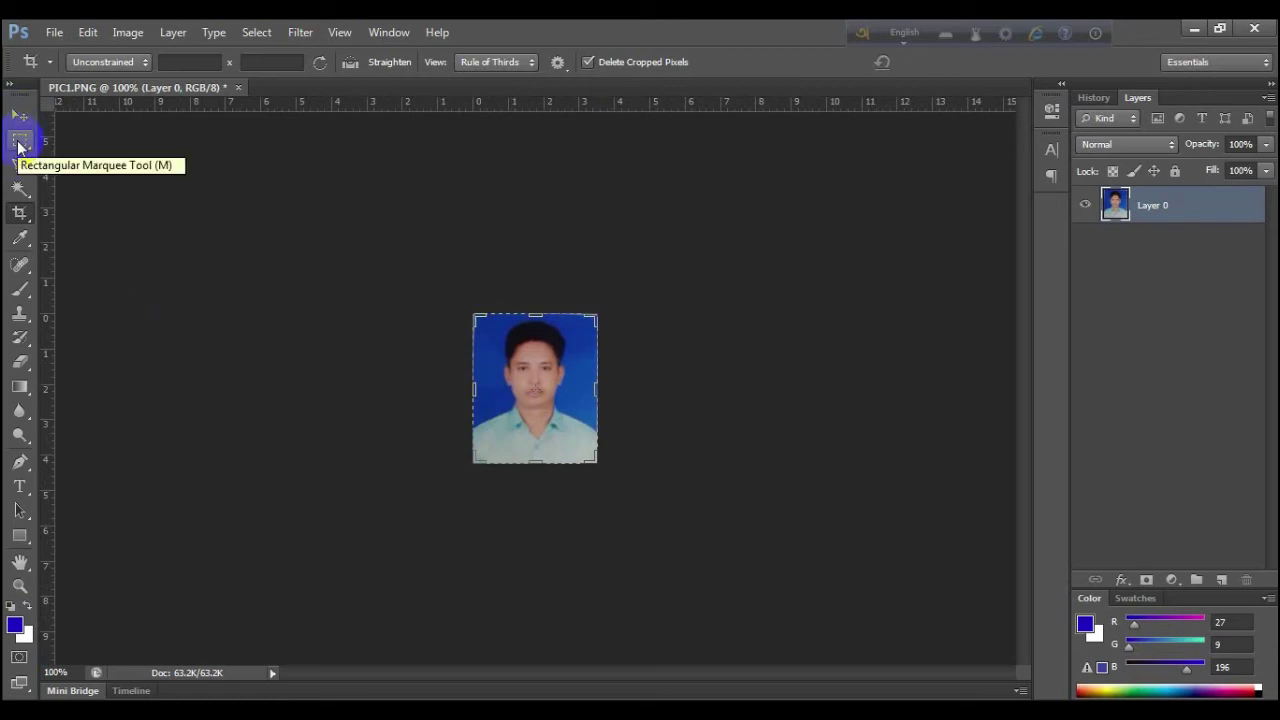
click(18, 143)
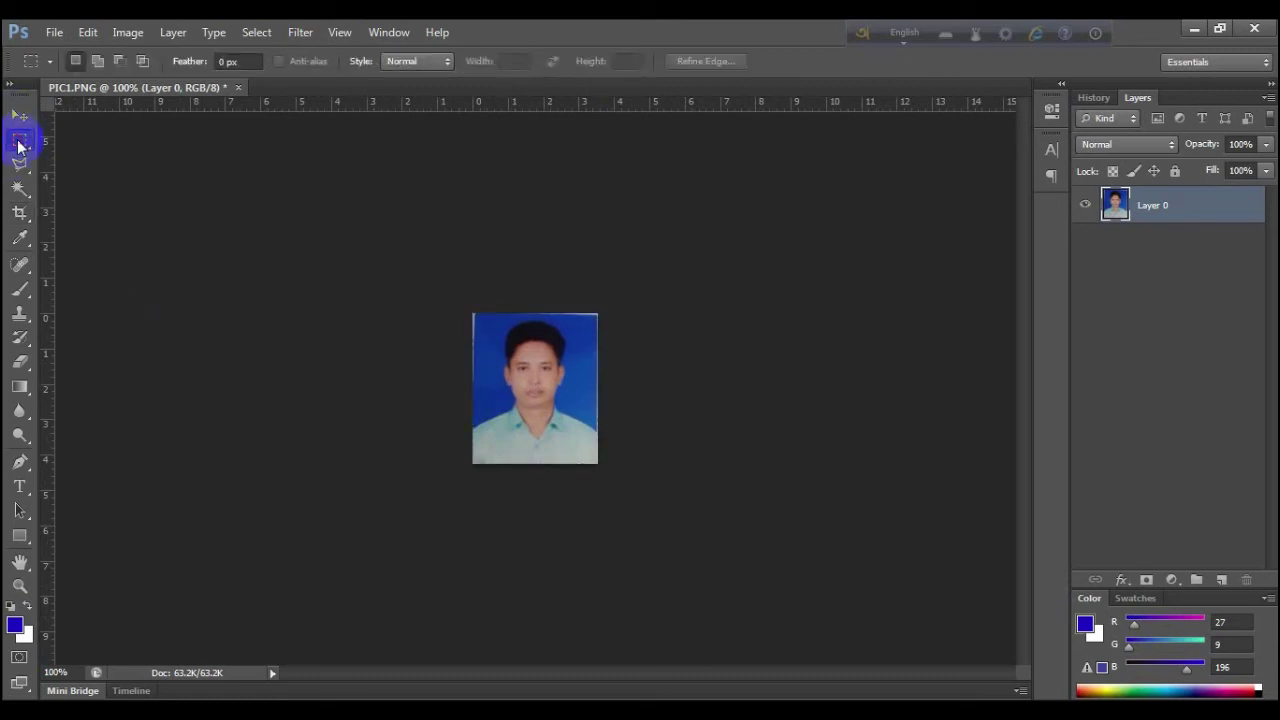
Apply a Brightness/Contrast adjustment to the portrait with brightness 27 and contrast 12.
click(124, 37)
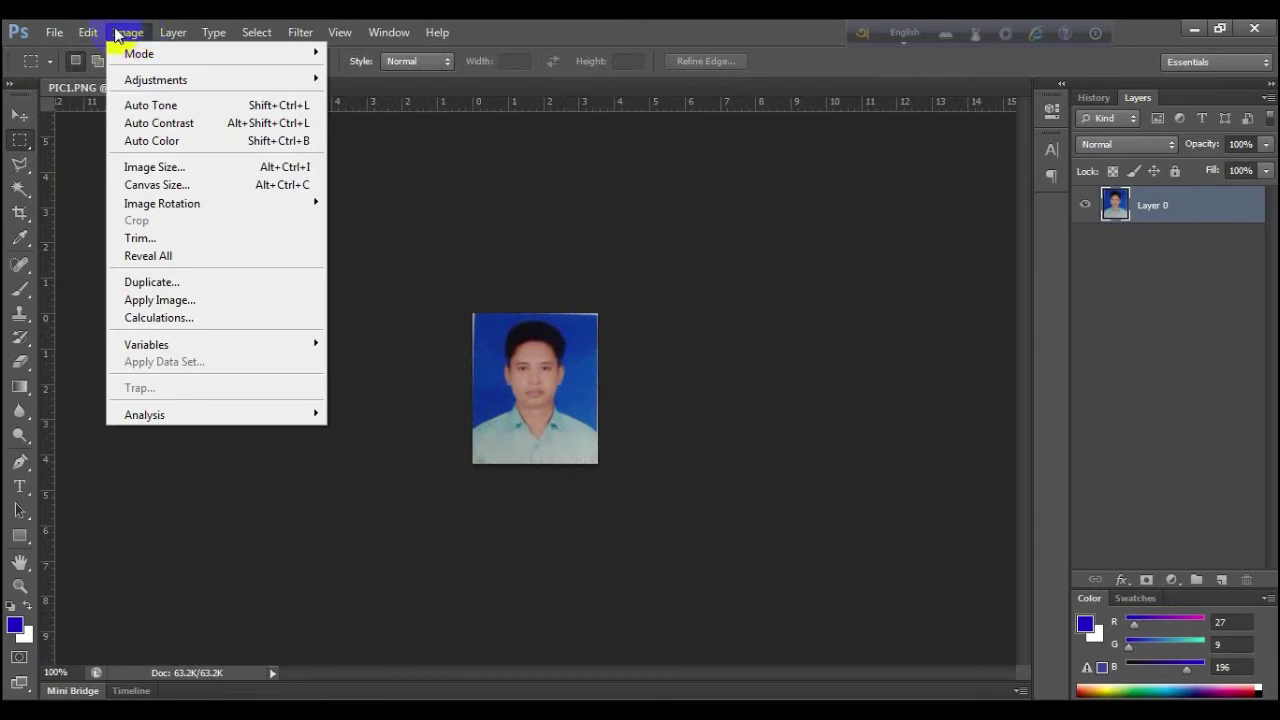
mouse_move(90, 32)
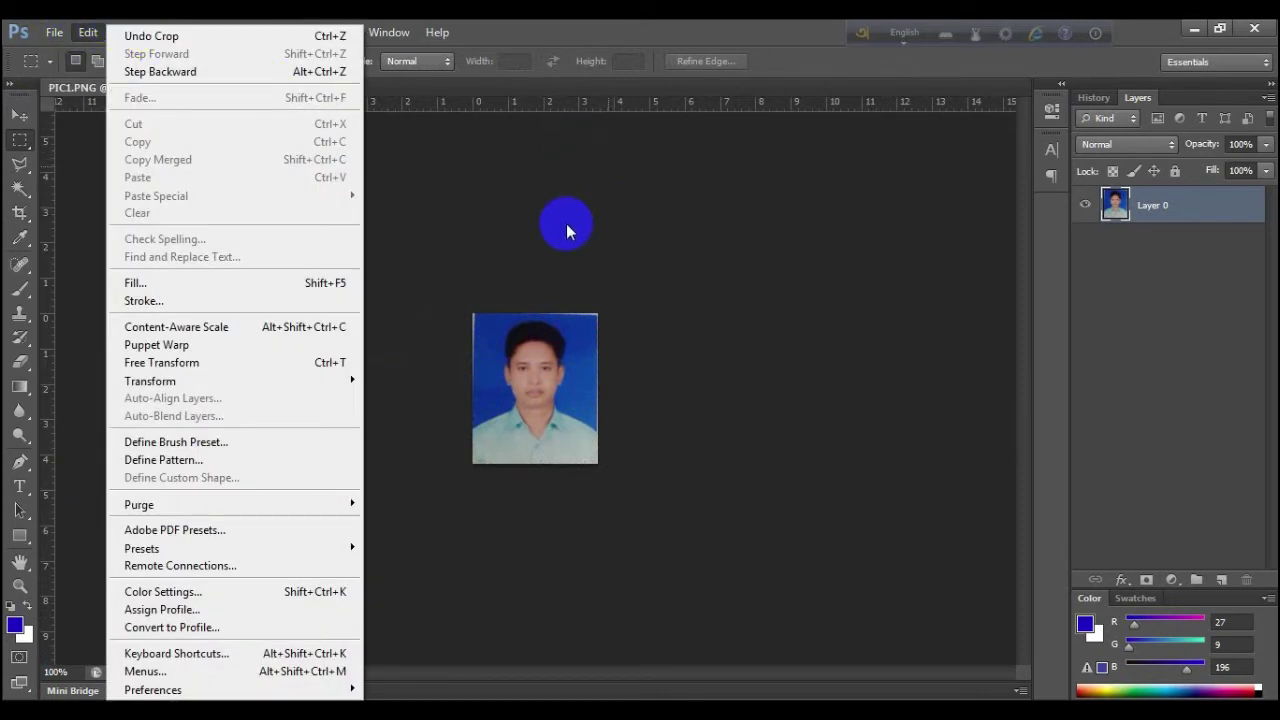
click(527, 190)
click(127, 33)
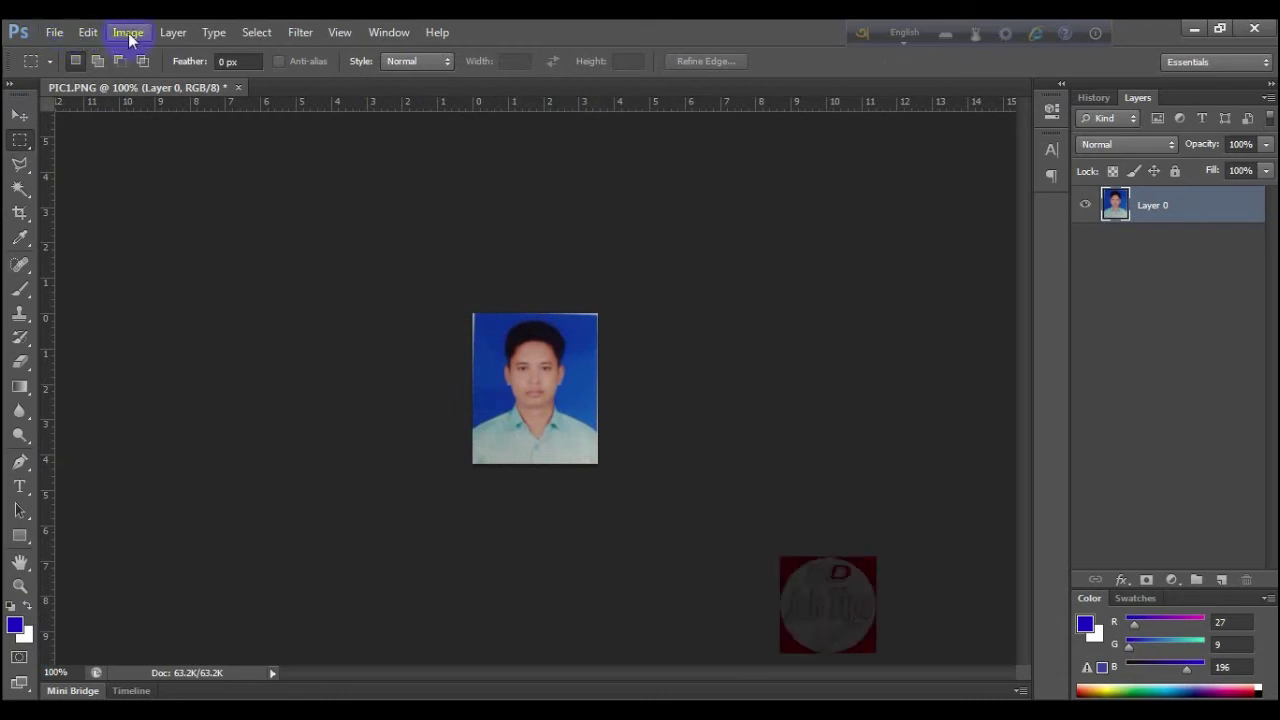
mouse_move(160, 80)
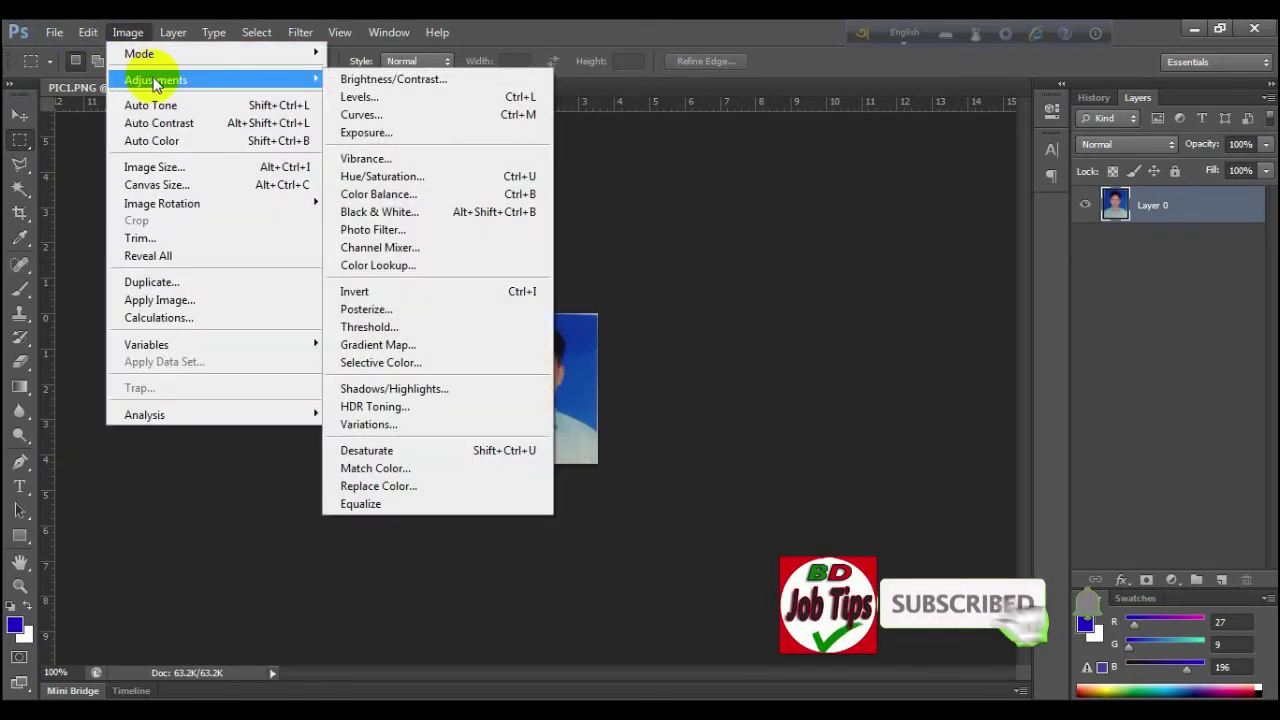
click(360, 79)
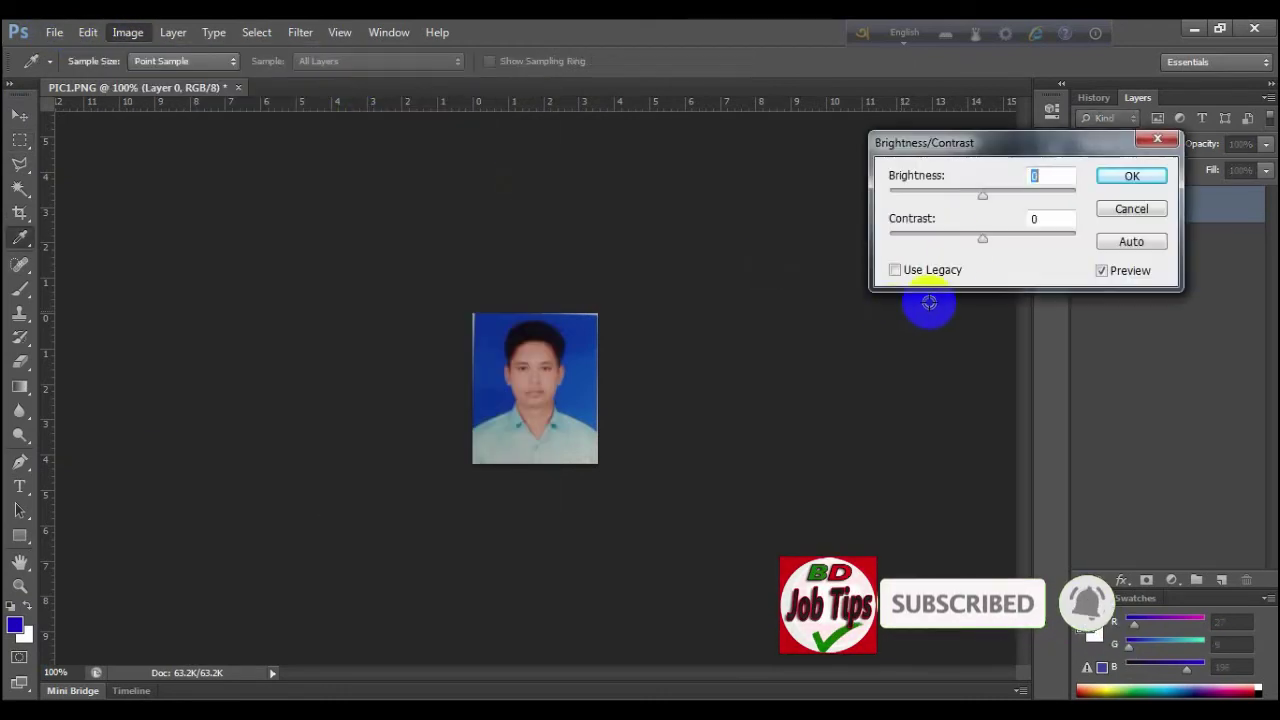
drag(984, 194, 1000, 197)
mouse_move(986, 243)
mouse_down()
mouse_move(1006, 238)
mouse_move(950, 243)
mouse_move(994, 250)
mouse_up()
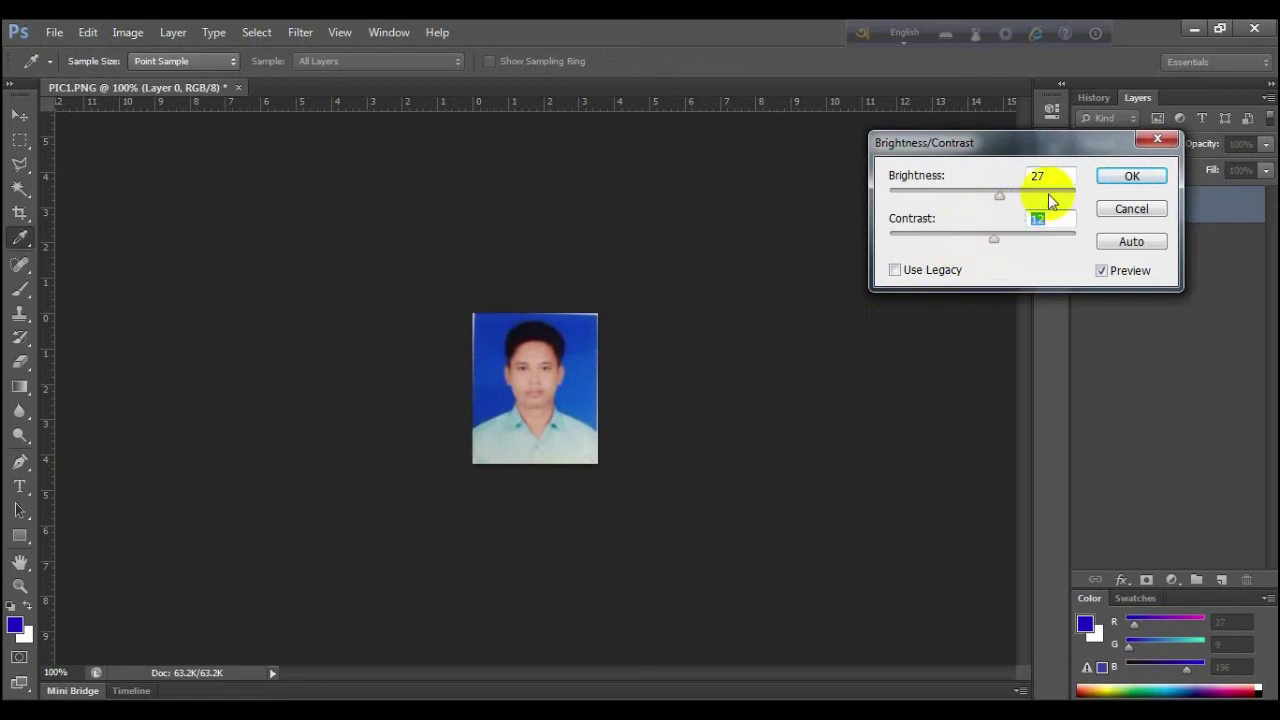
click(1131, 176)
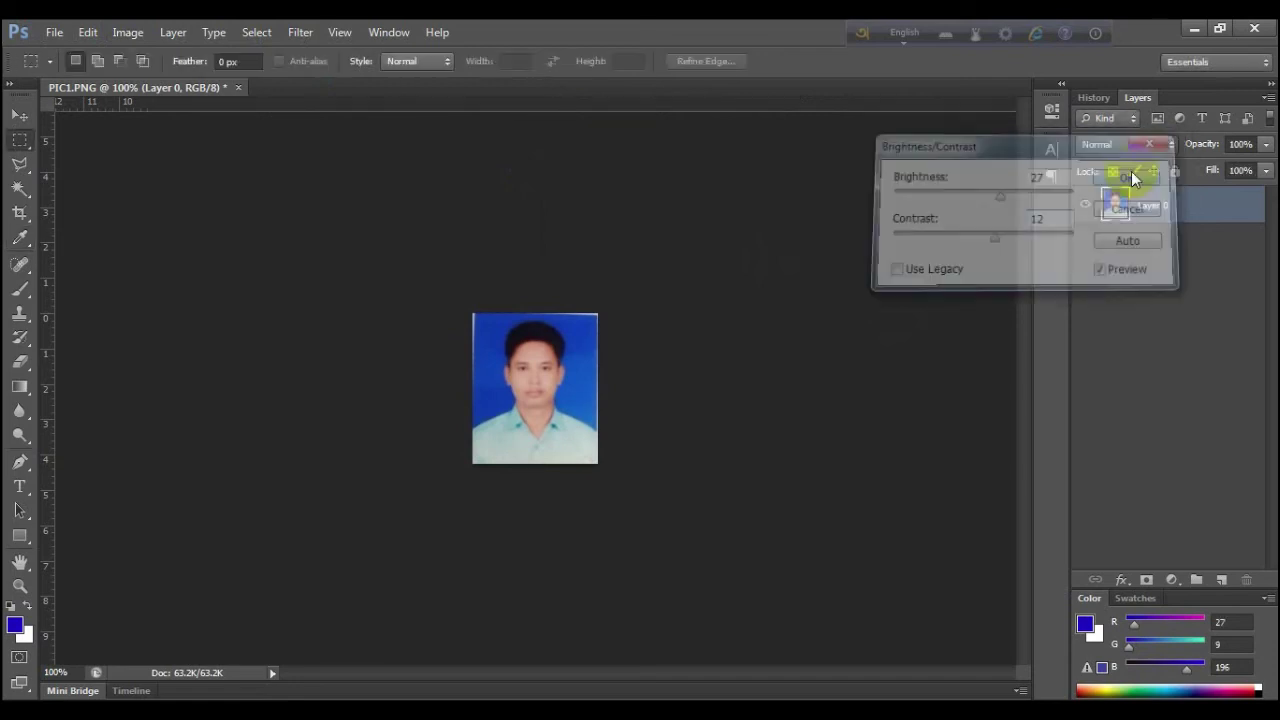
Prepare the portrait for web export, unlink its proportions, and set the image size to 300 px wide by 300 px high.
click(54, 34)
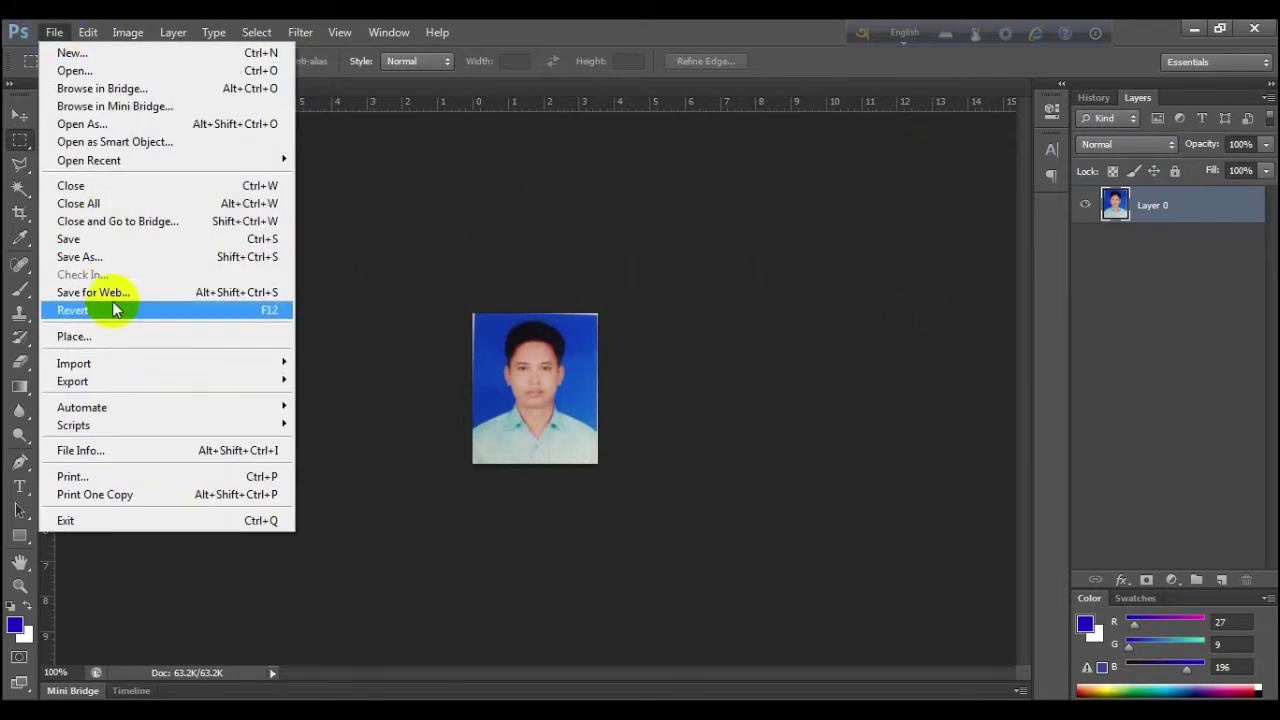
click(115, 292)
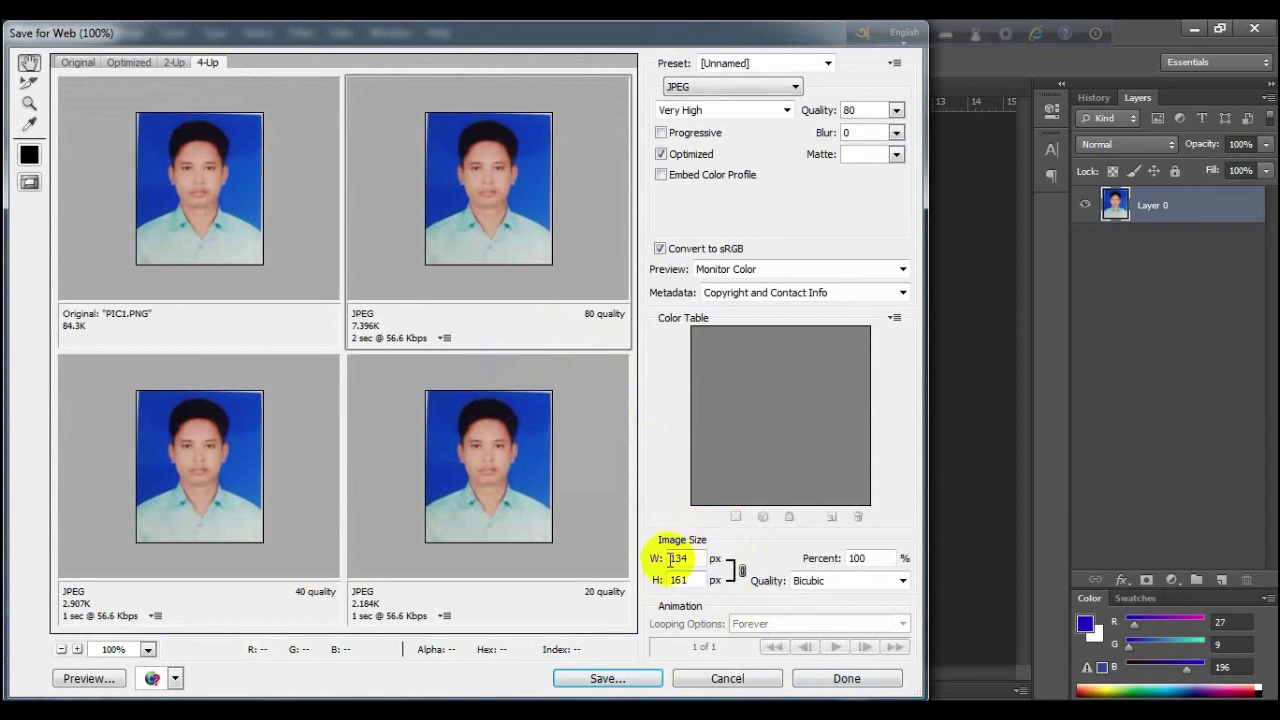
click(735, 568)
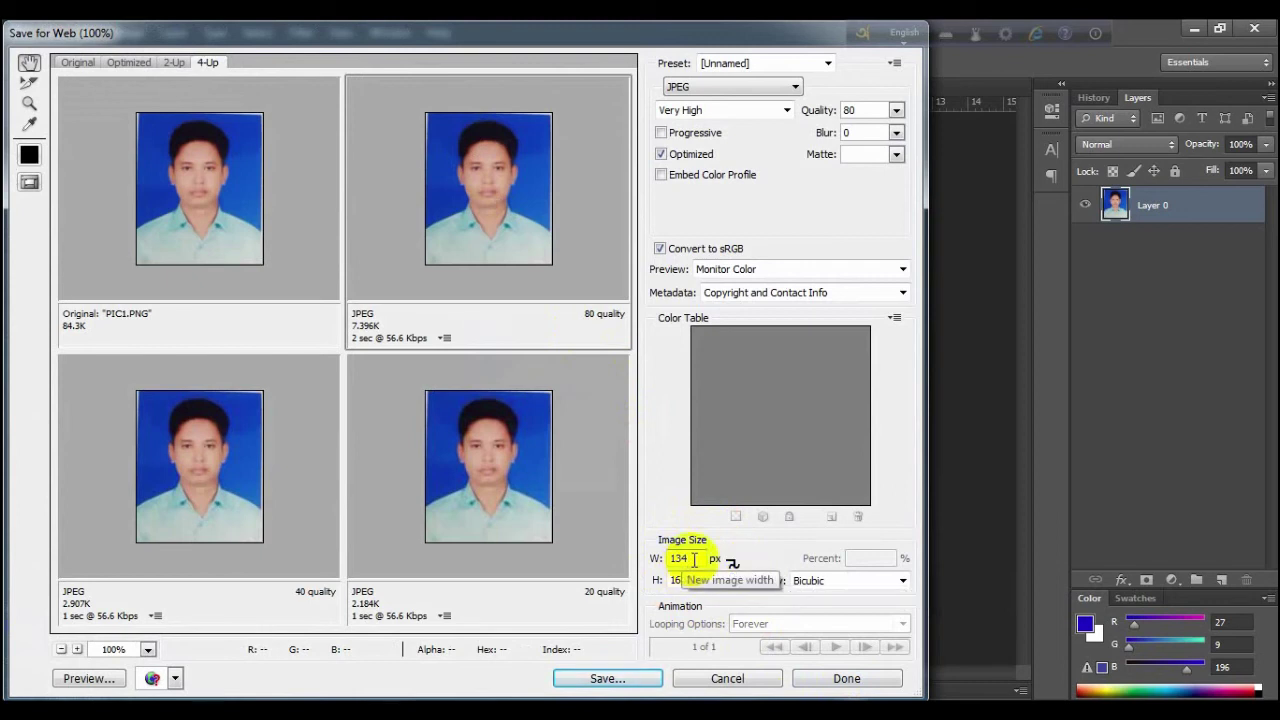
click(660, 561)
text(3)
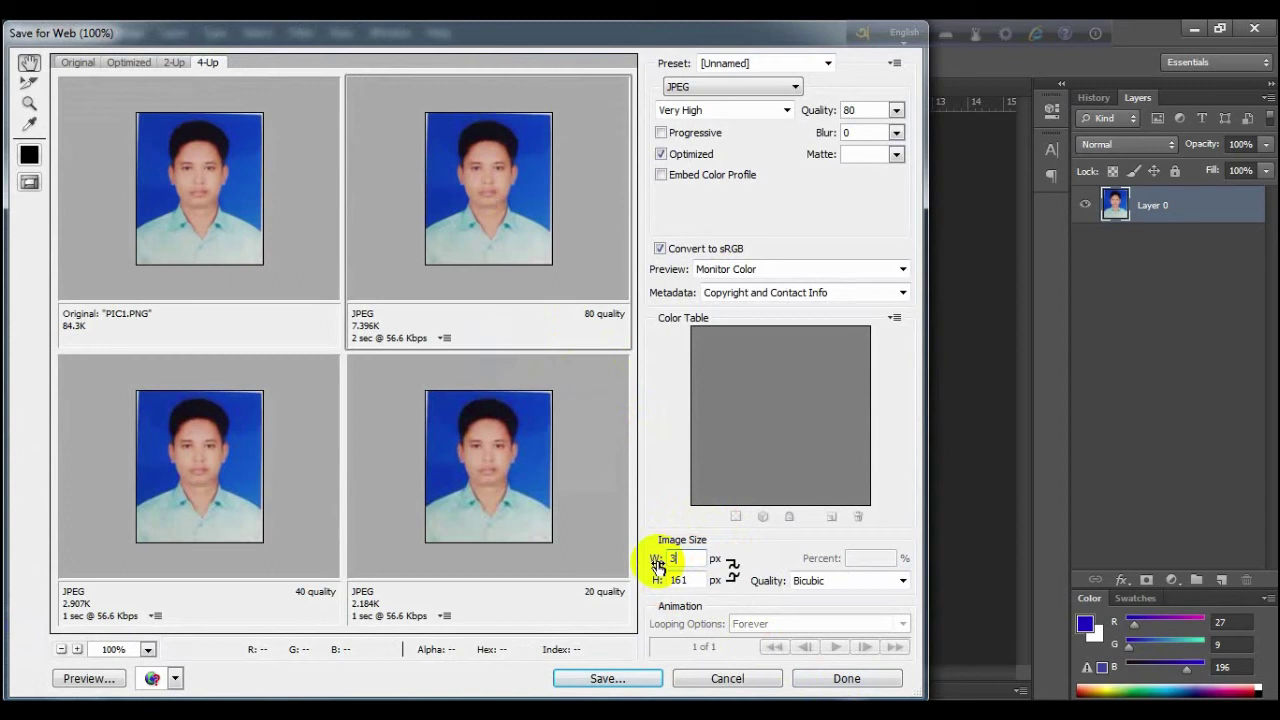
text(00)
click(657, 580)
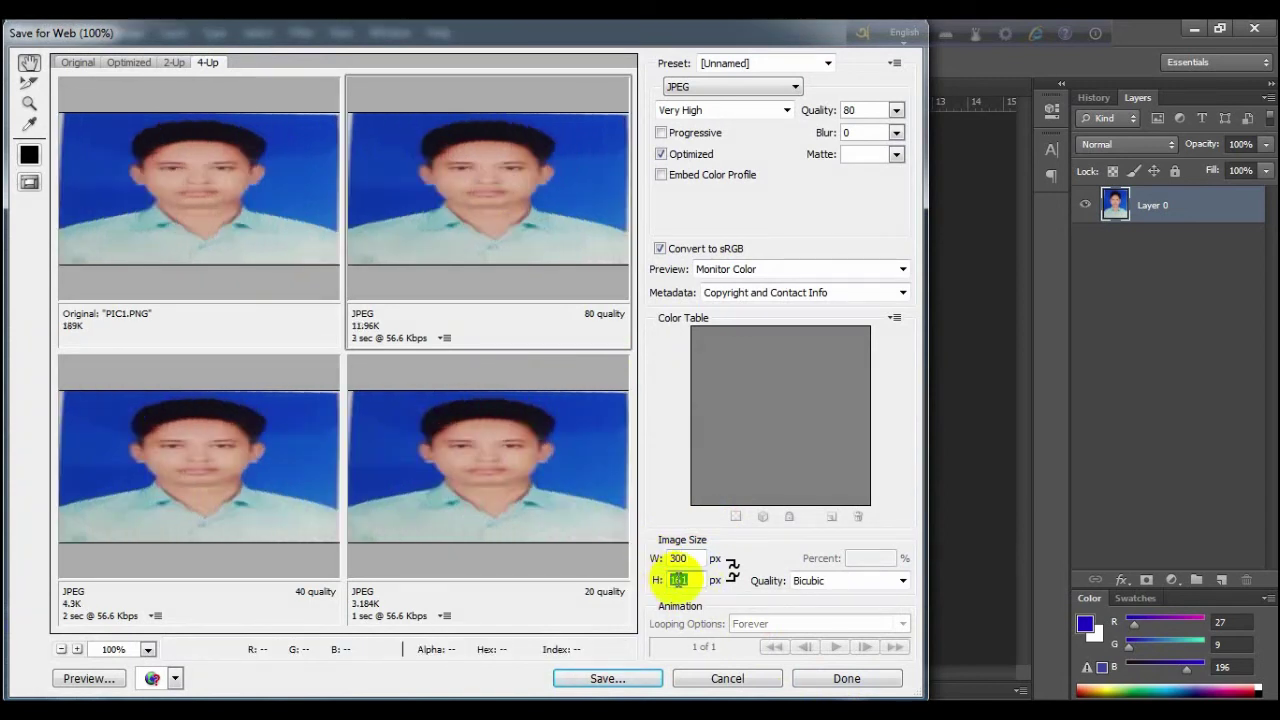
text(300)
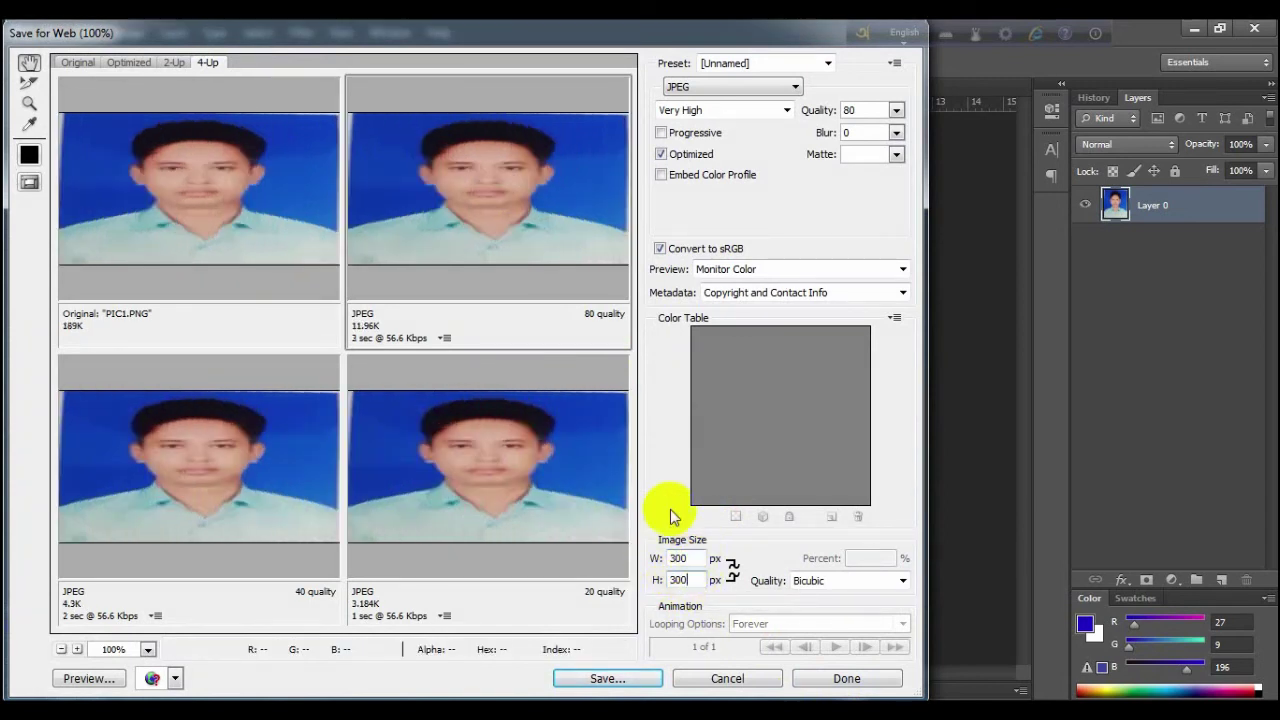
Save the optimized image to the Desktop as MY PICTURE.
click(627, 672)
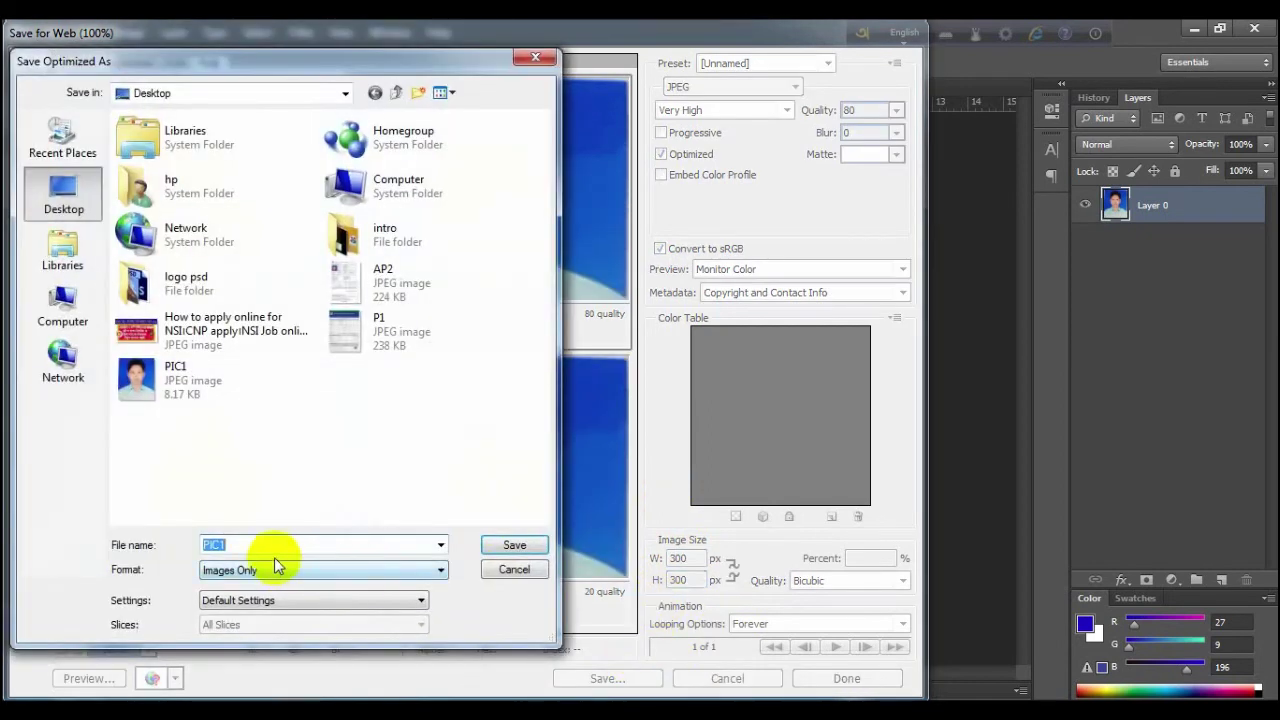
text(MU PICTURE)
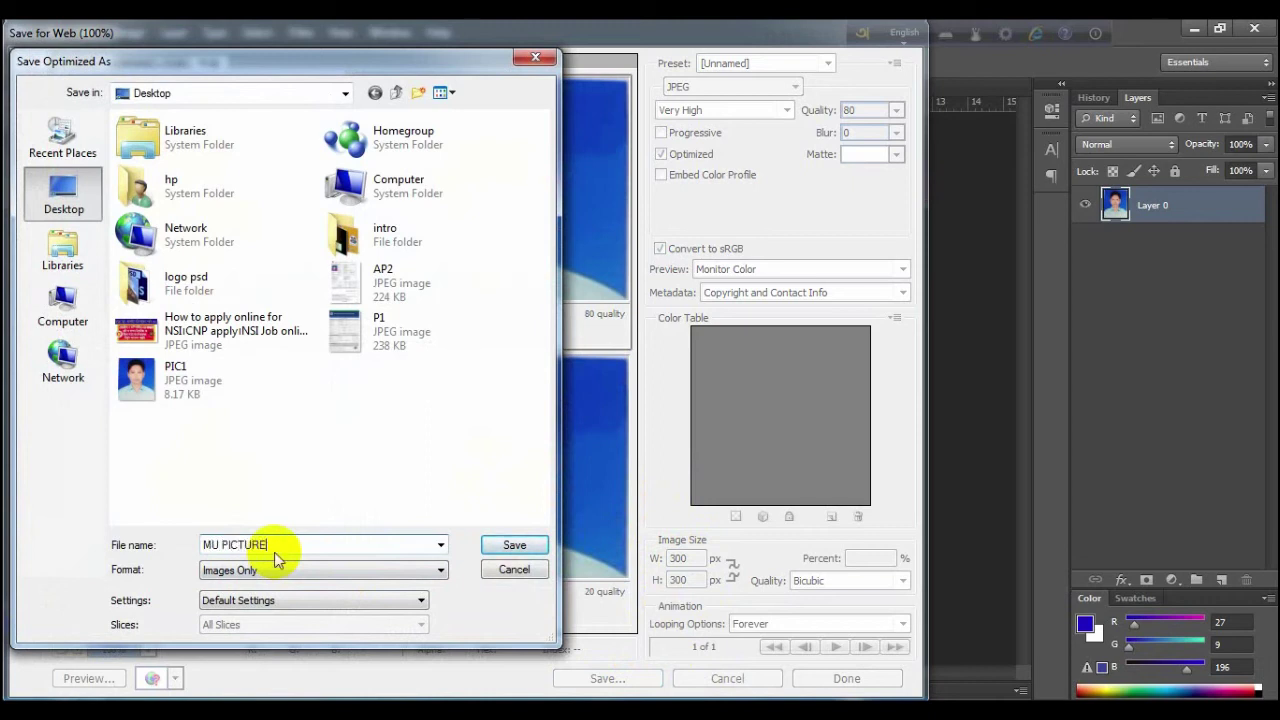
click(222, 545)
key(BackSpace)
text(Y)
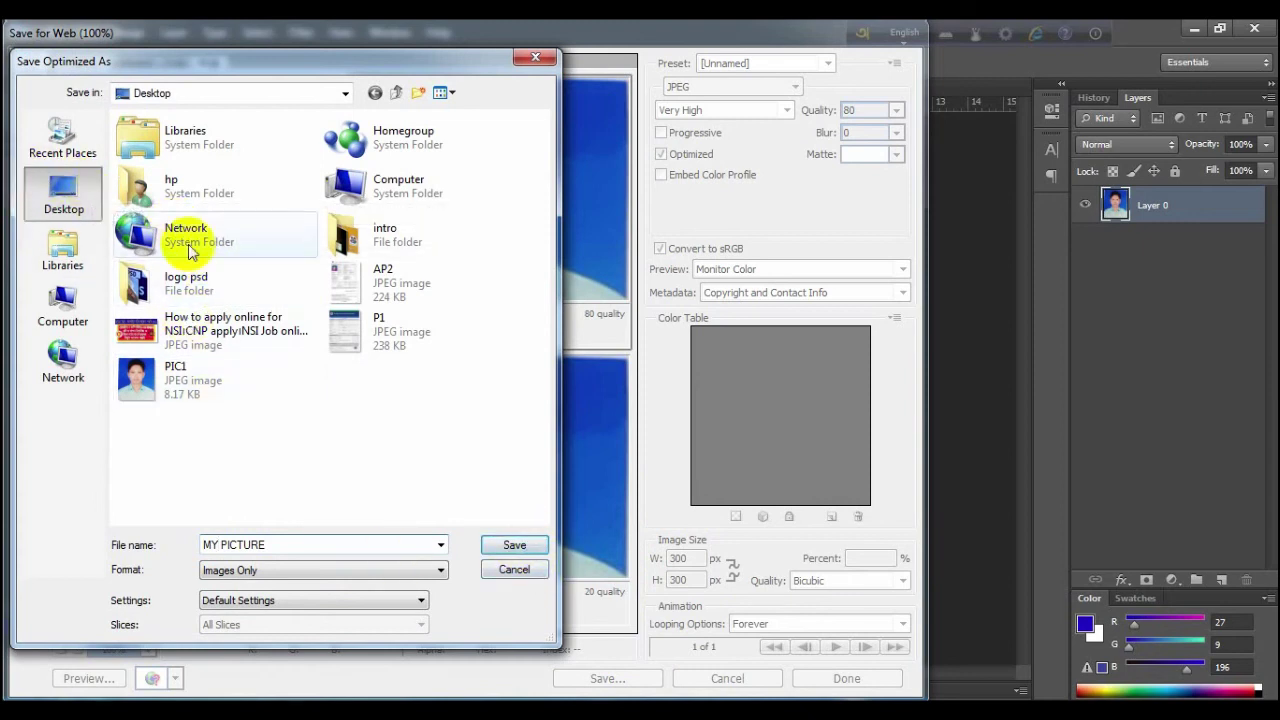
click(520, 543)
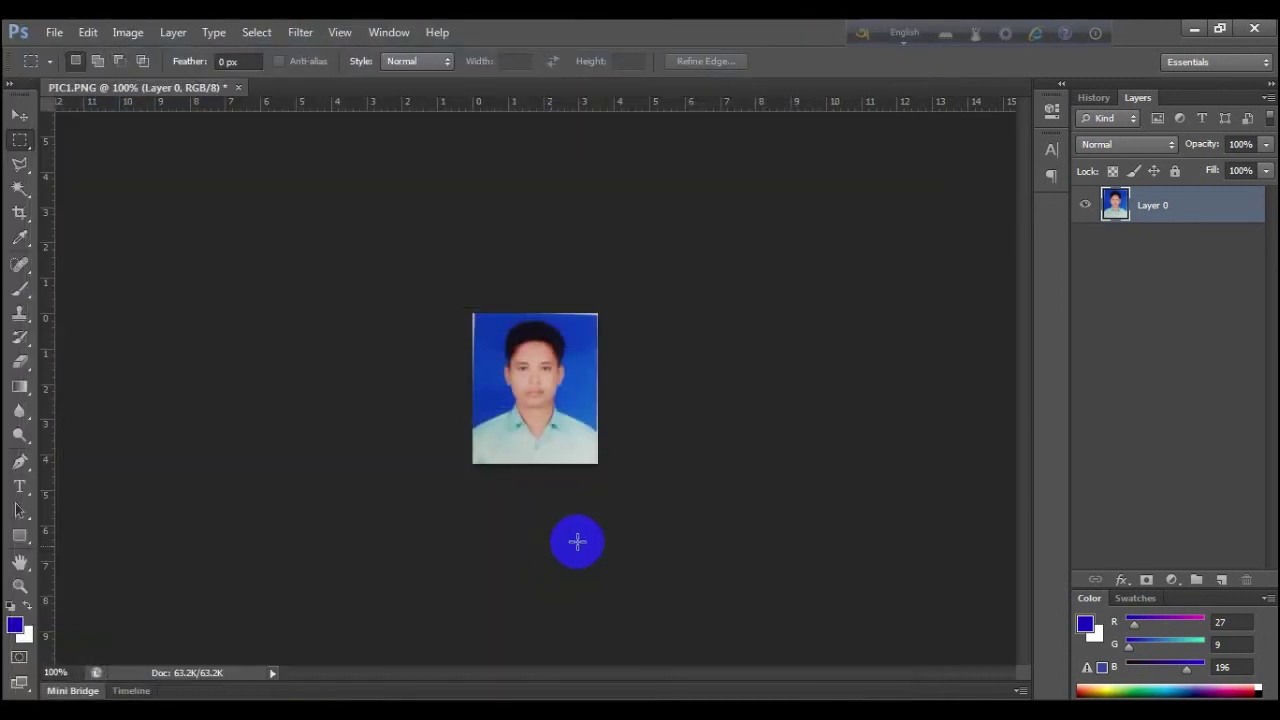
Open the signature image SIG.PNG from the Desktop.
click(53, 33)
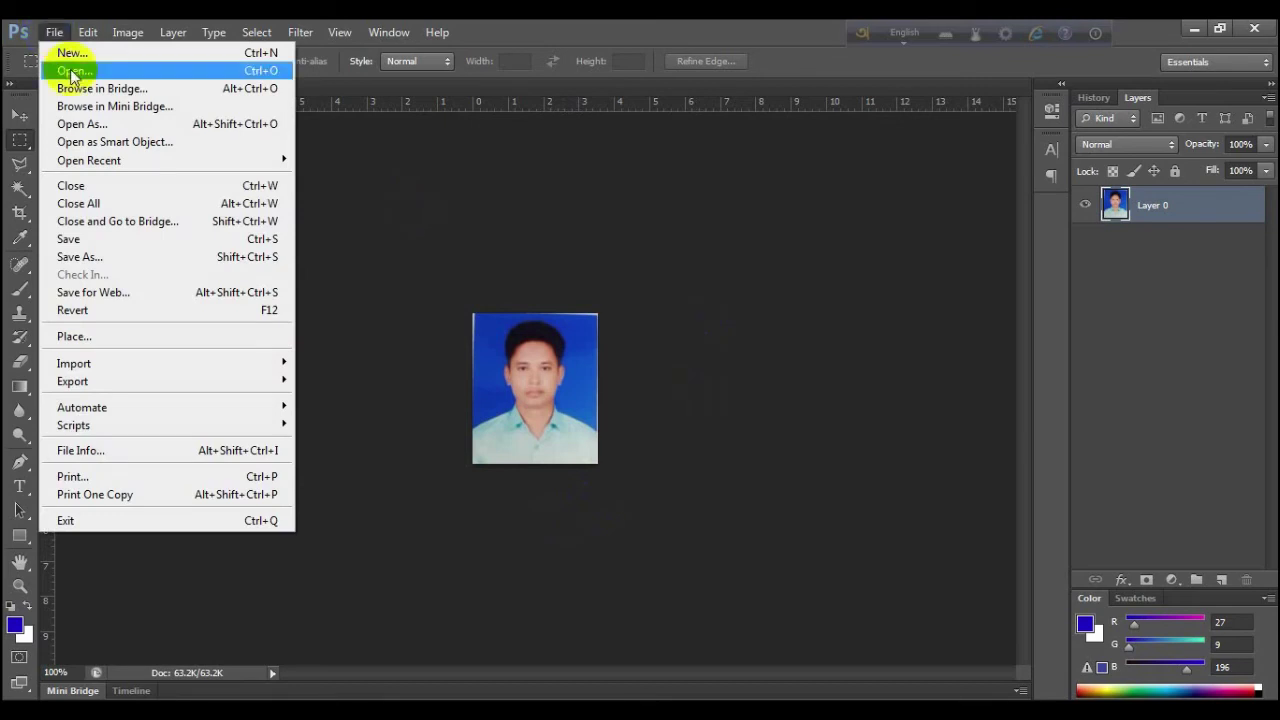
click(70, 71)
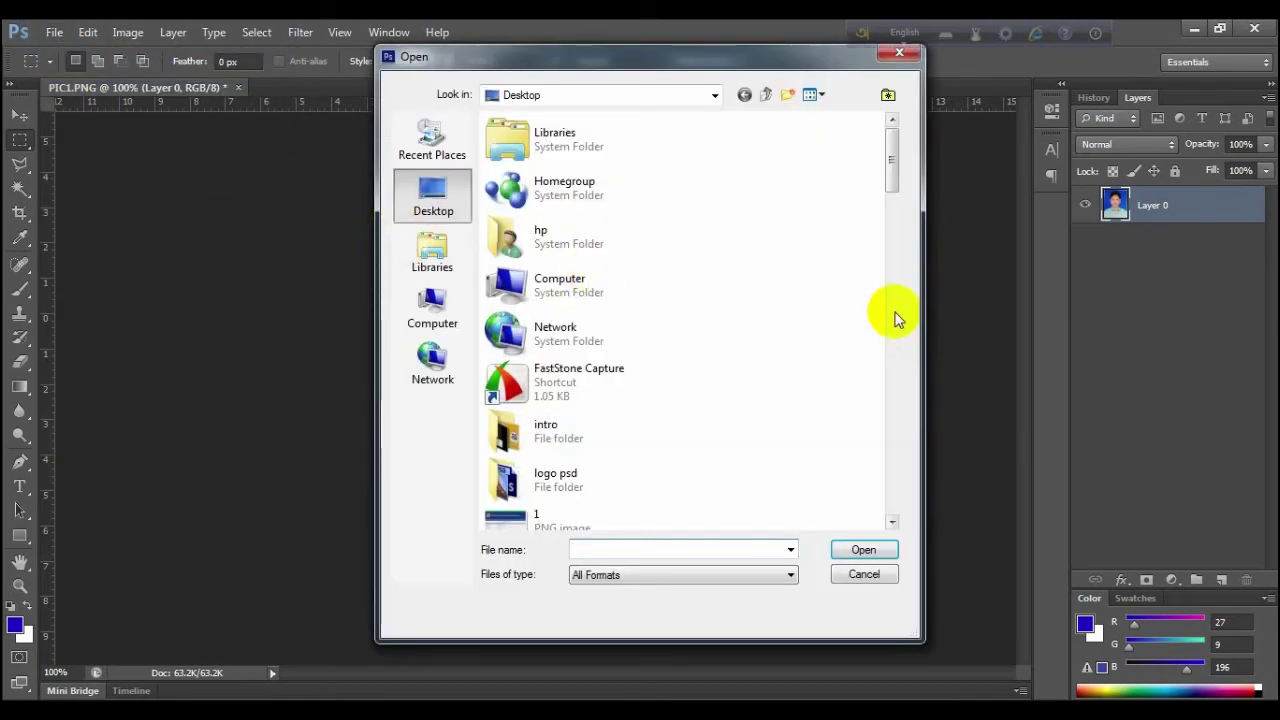
scroll(866, 312, down, 3)
drag(893, 243, 929, 414)
click(529, 447)
double_click(529, 447)
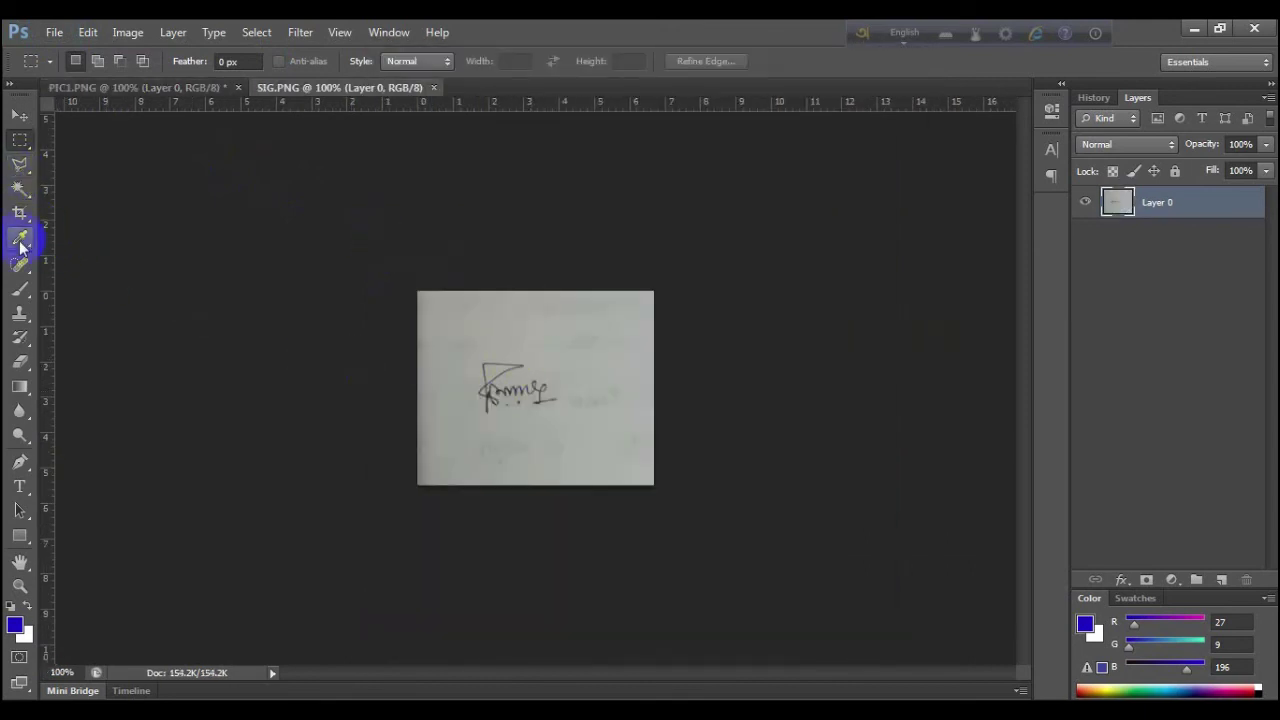
Crop the signature image to a narrow horizontal strip around the handwriting and apply the crop.
click(20, 213)
drag(575, 285, 540, 324)
drag(540, 452, 540, 420)
drag(653, 387, 634, 386)
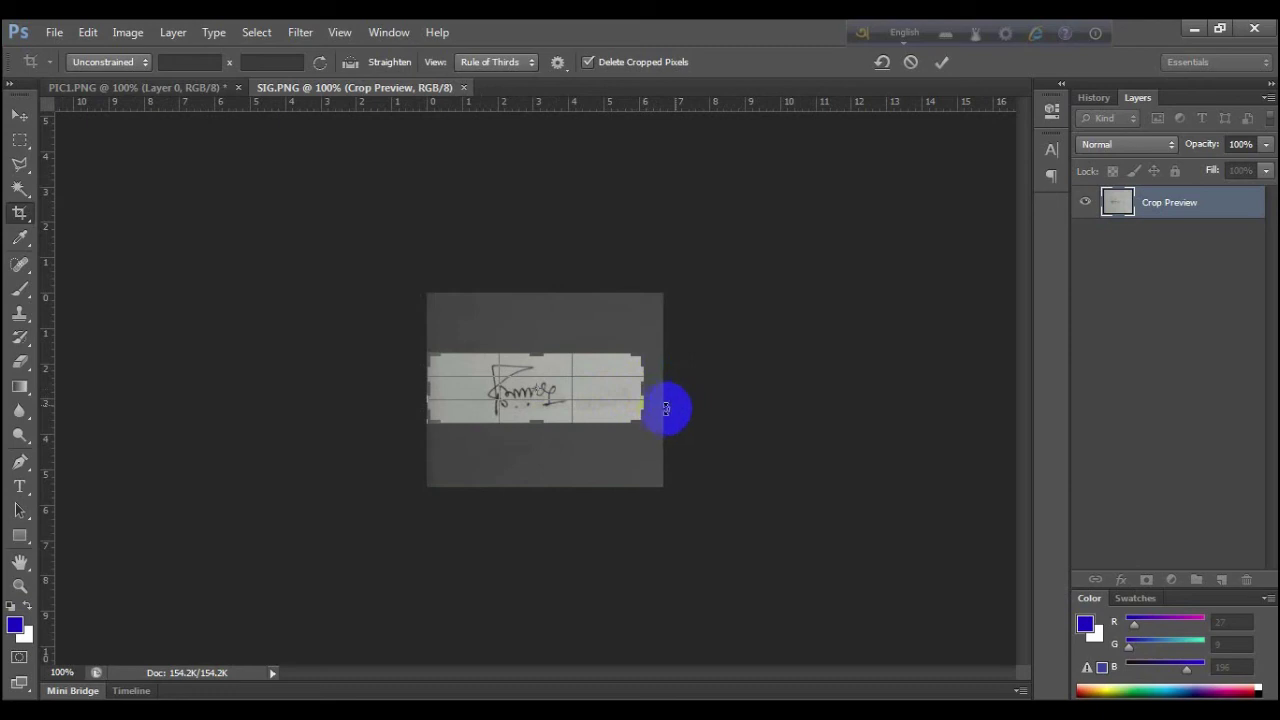
key(Return)
click(20, 140)
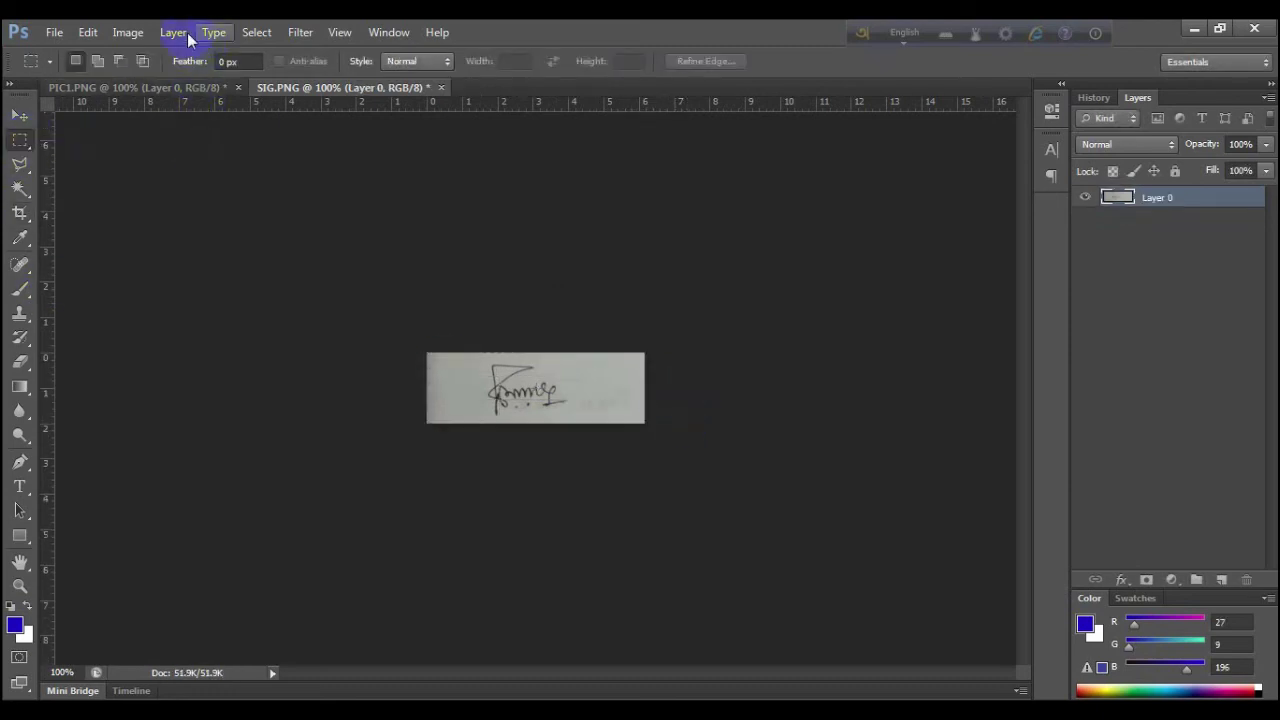
Raise the signature image's brightness to 59 and its contrast to 48 with the Brightness/Contrast adjustment.
click(127, 36)
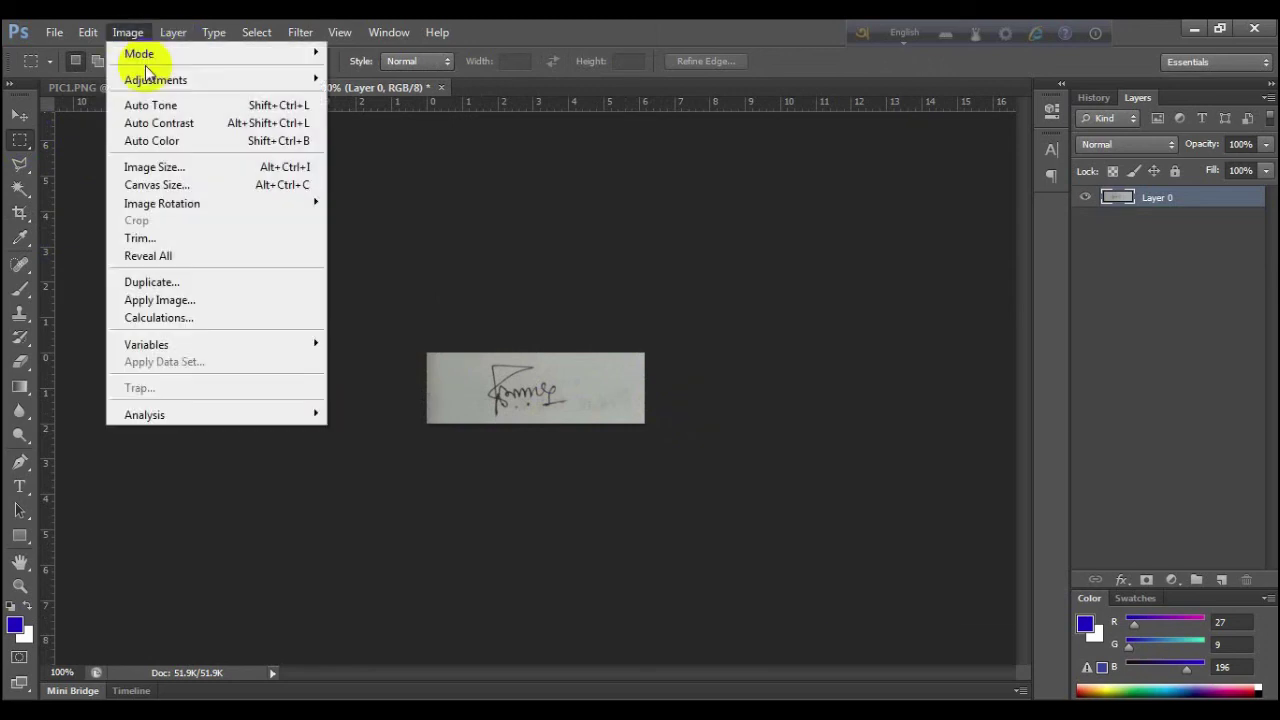
mouse_move(175, 80)
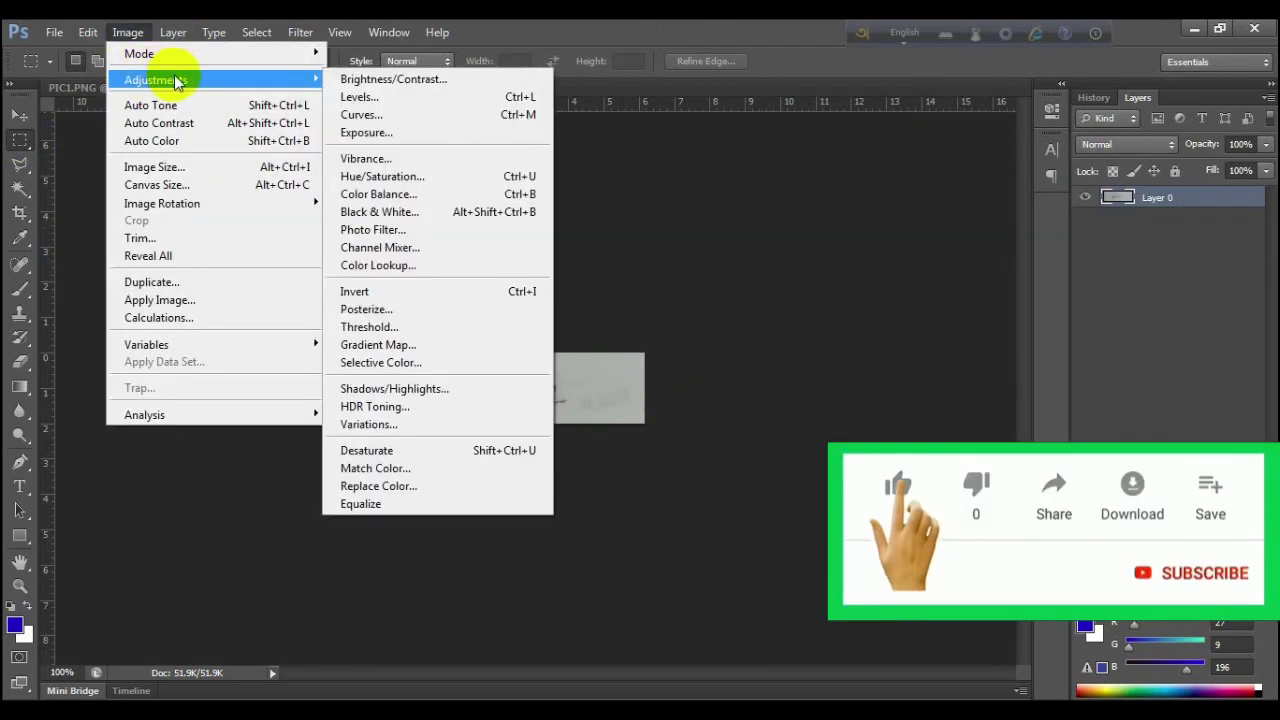
click(372, 80)
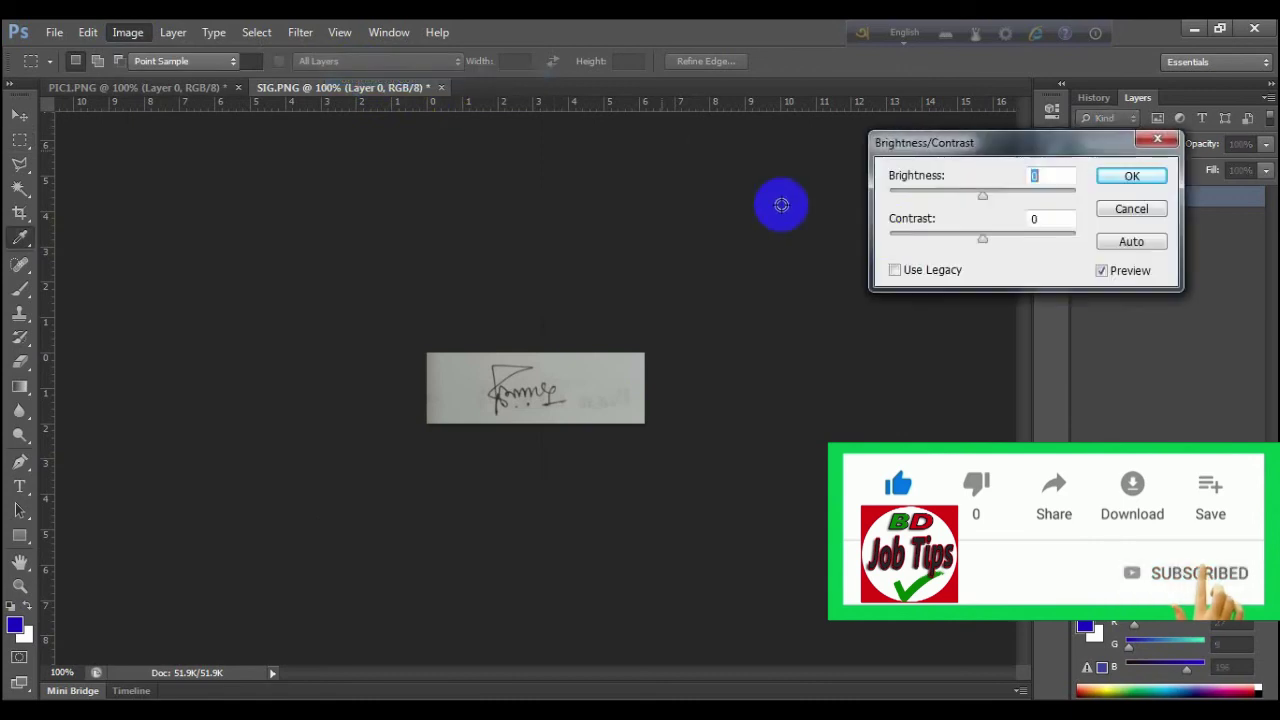
drag(981, 196, 1019, 197)
mouse_move(984, 242)
mouse_down()
mouse_move(1038, 245)
mouse_move(1030, 252)
mouse_up()
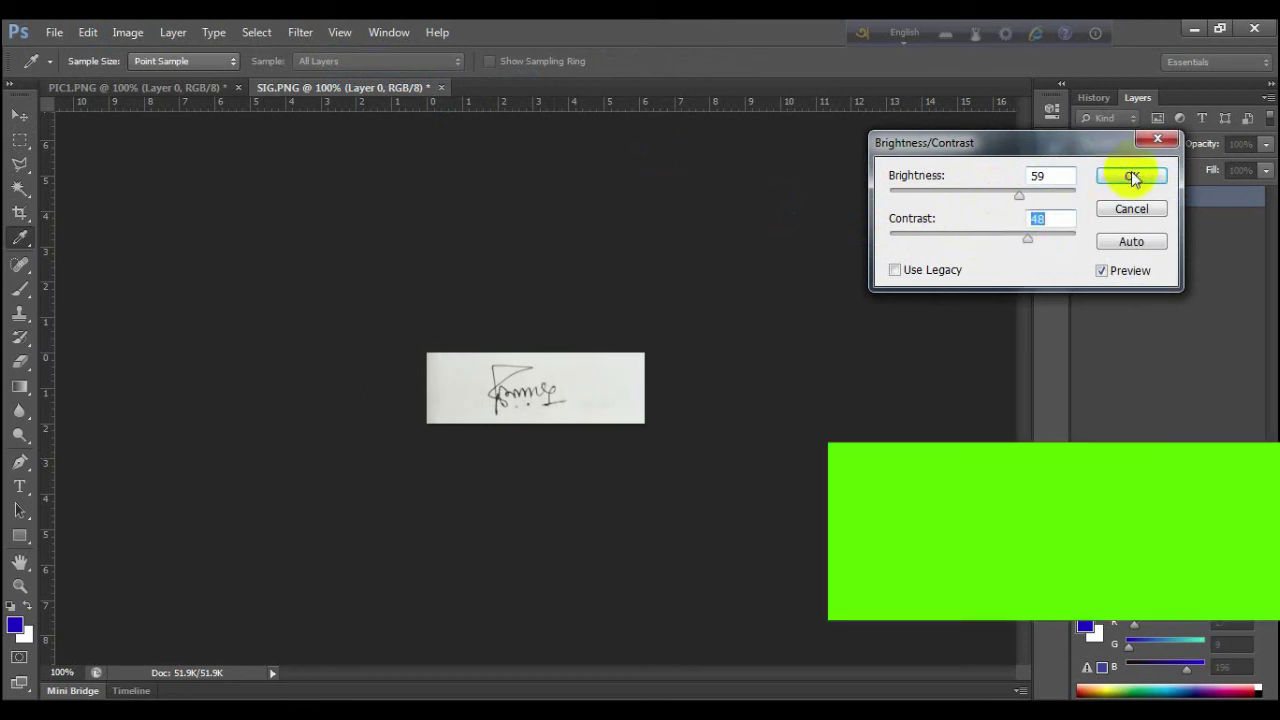
click(1131, 175)
click(20, 140)
Prepare the signature for web export with the original version selected, unlink its proportions, and set the size to 300 px wide by 80 px high.
click(54, 32)
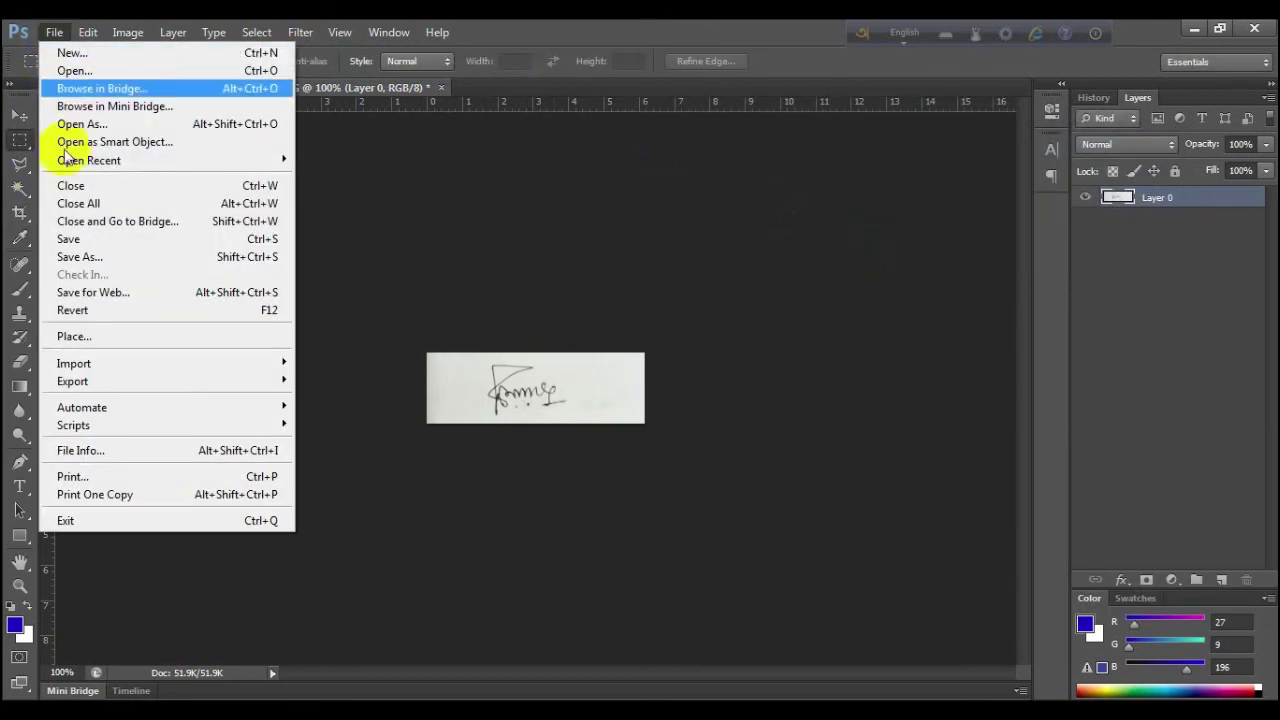
click(80, 293)
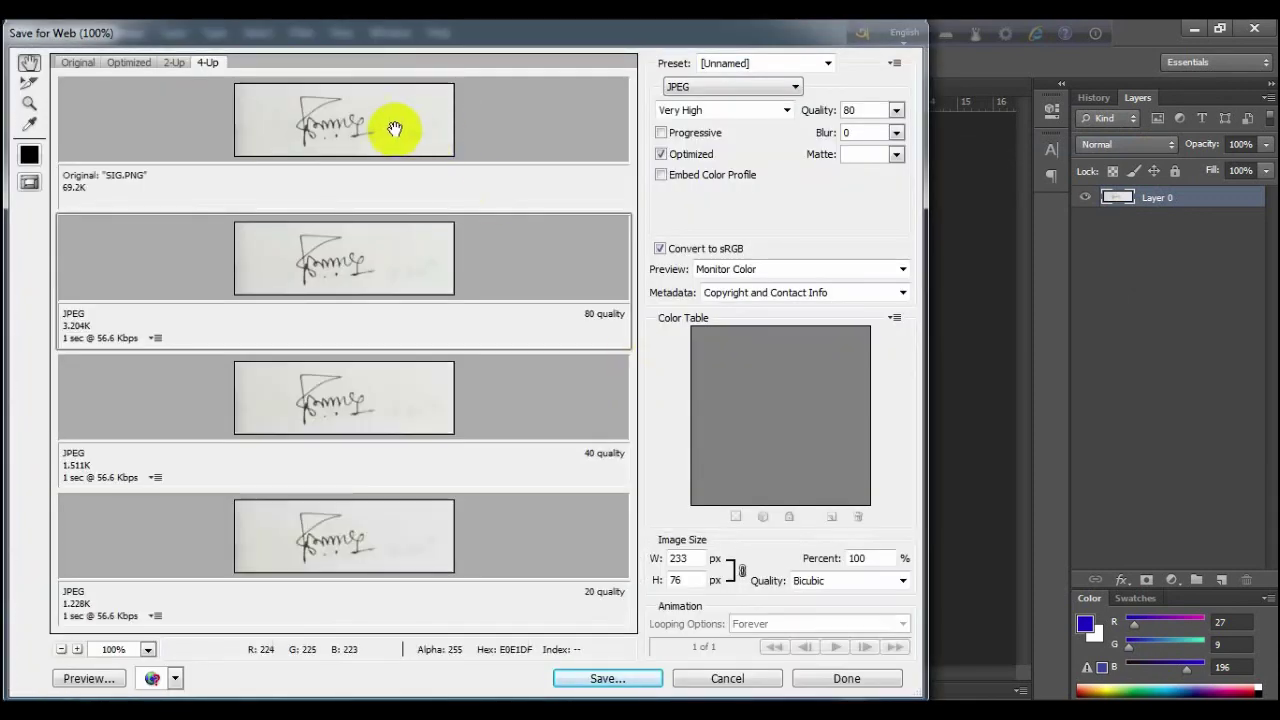
click(395, 128)
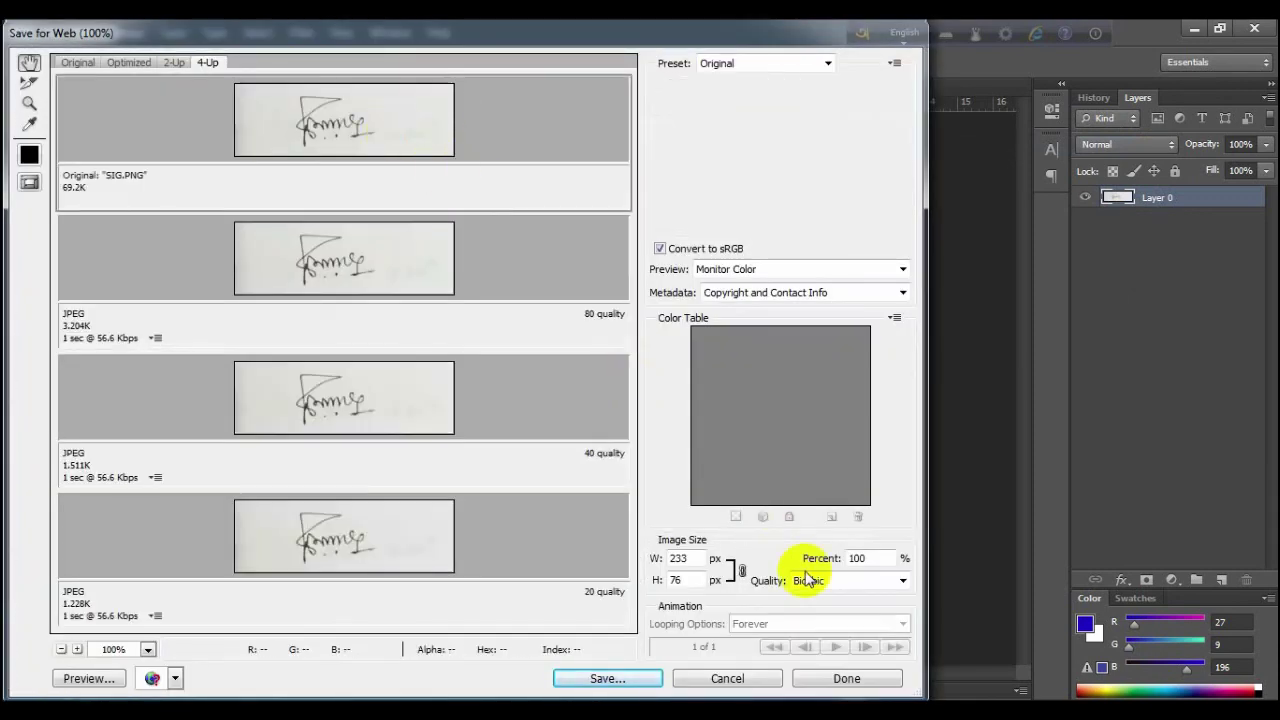
click(742, 572)
drag(695, 558, 662, 565)
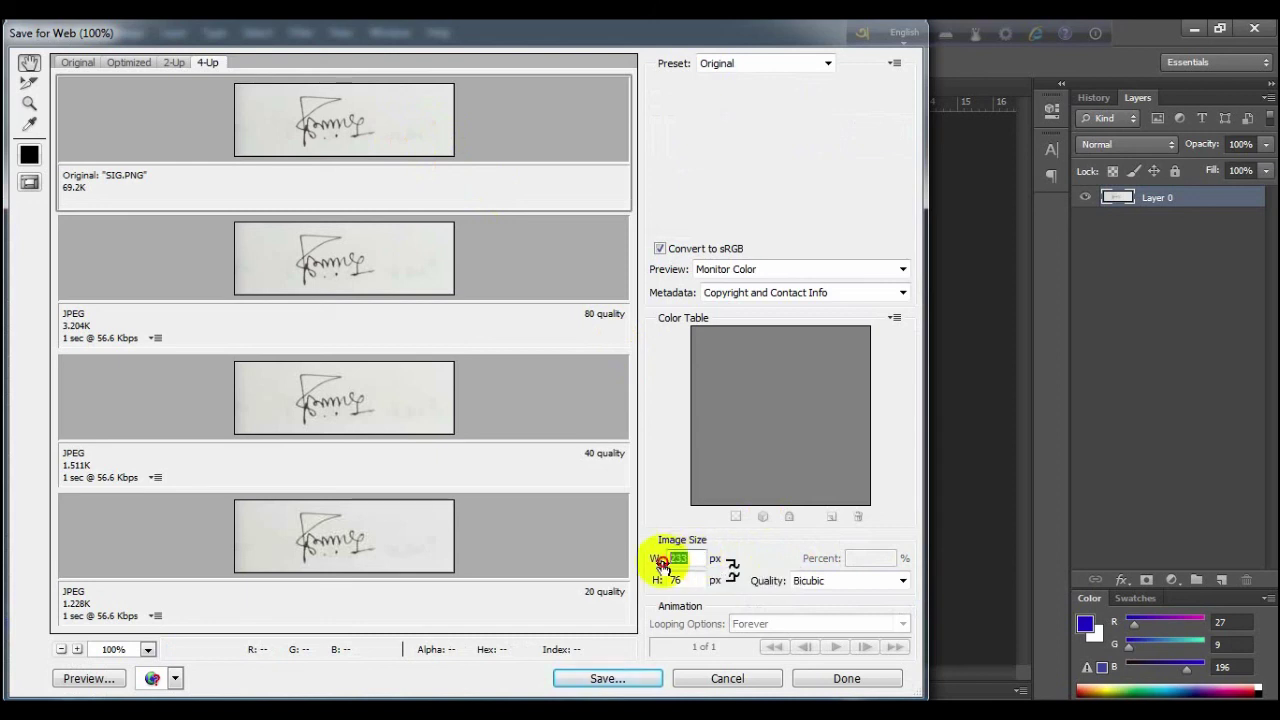
text(300)
drag(687, 580, 668, 583)
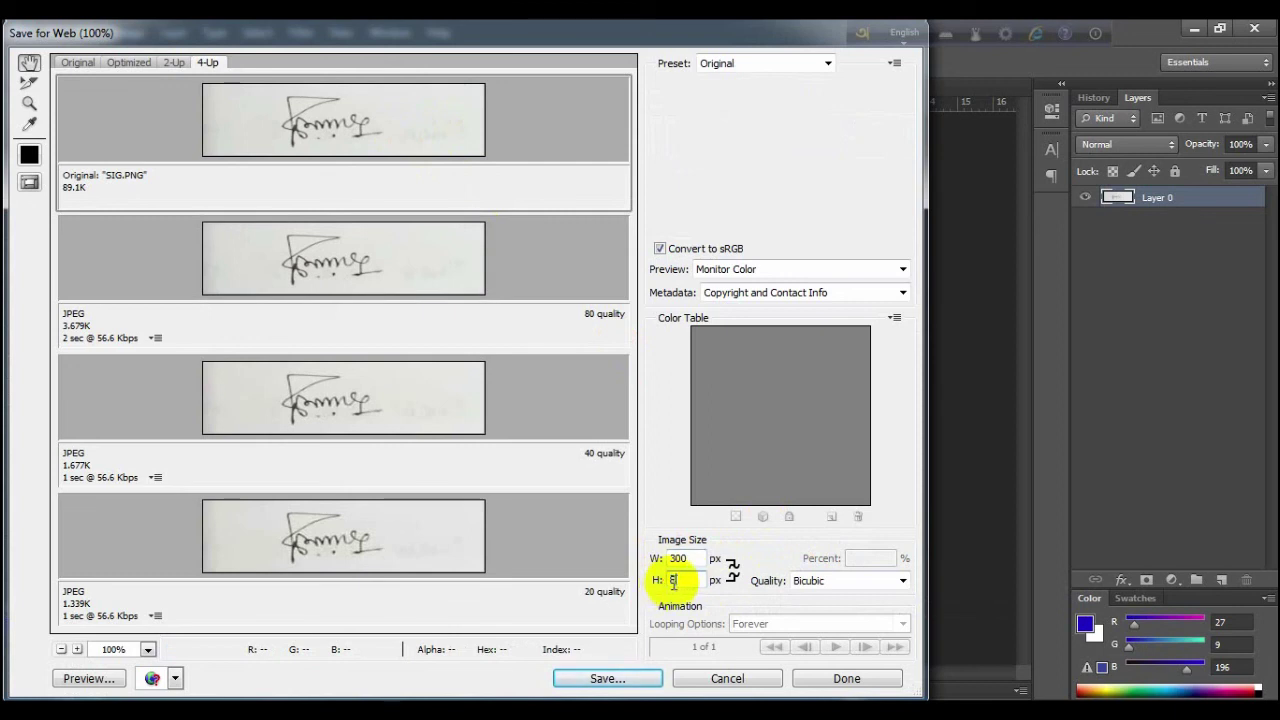
text(80)
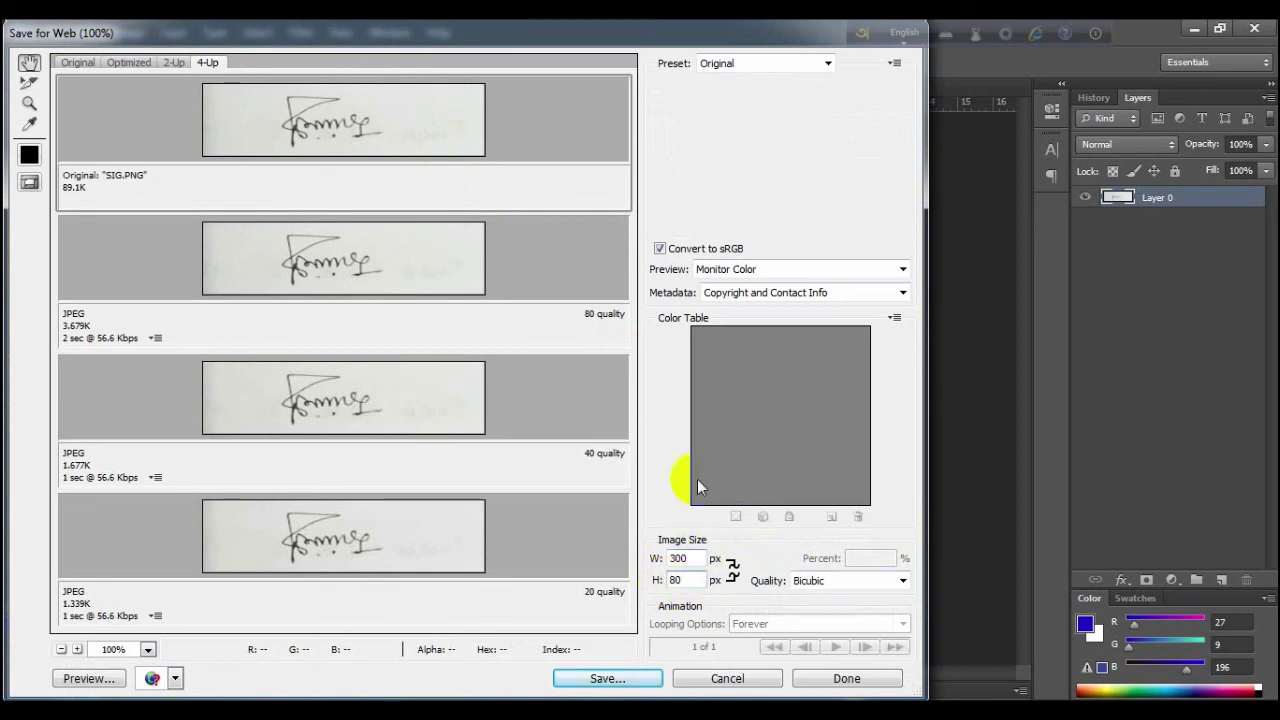
Save the optimized signature image to the Desktop as MY SIGNATURE.
click(600, 678)
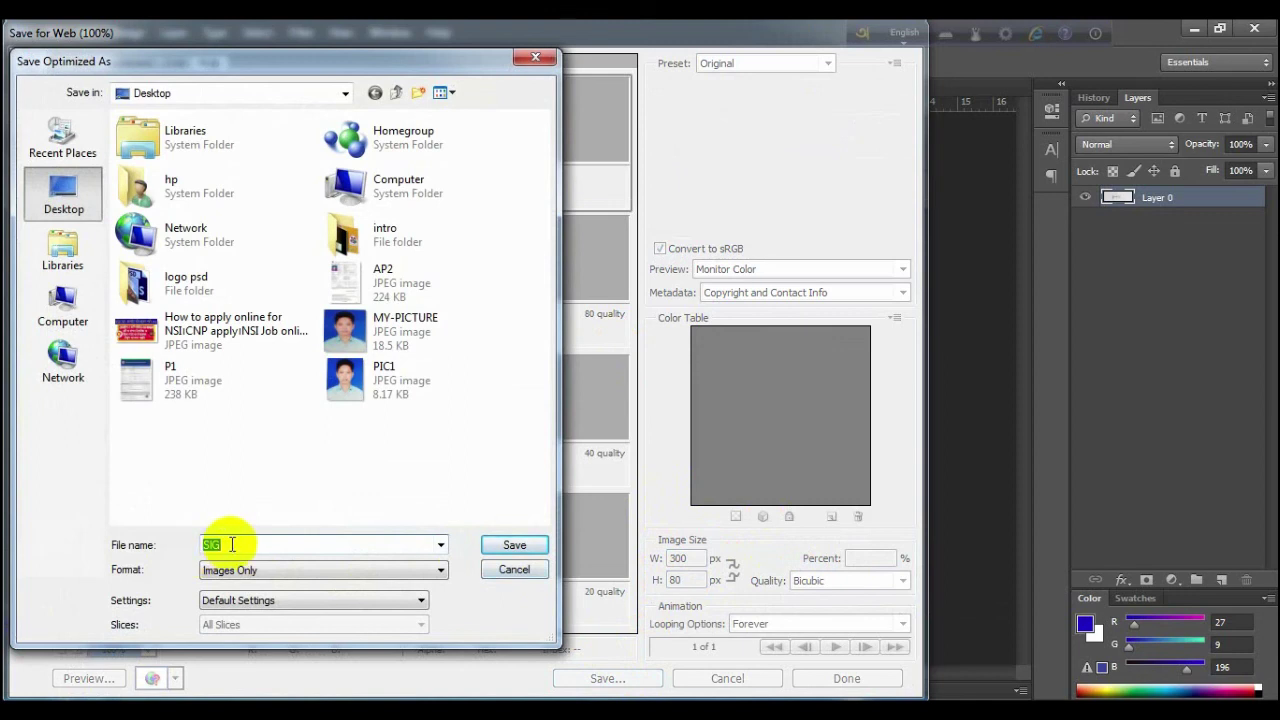
text(MY)
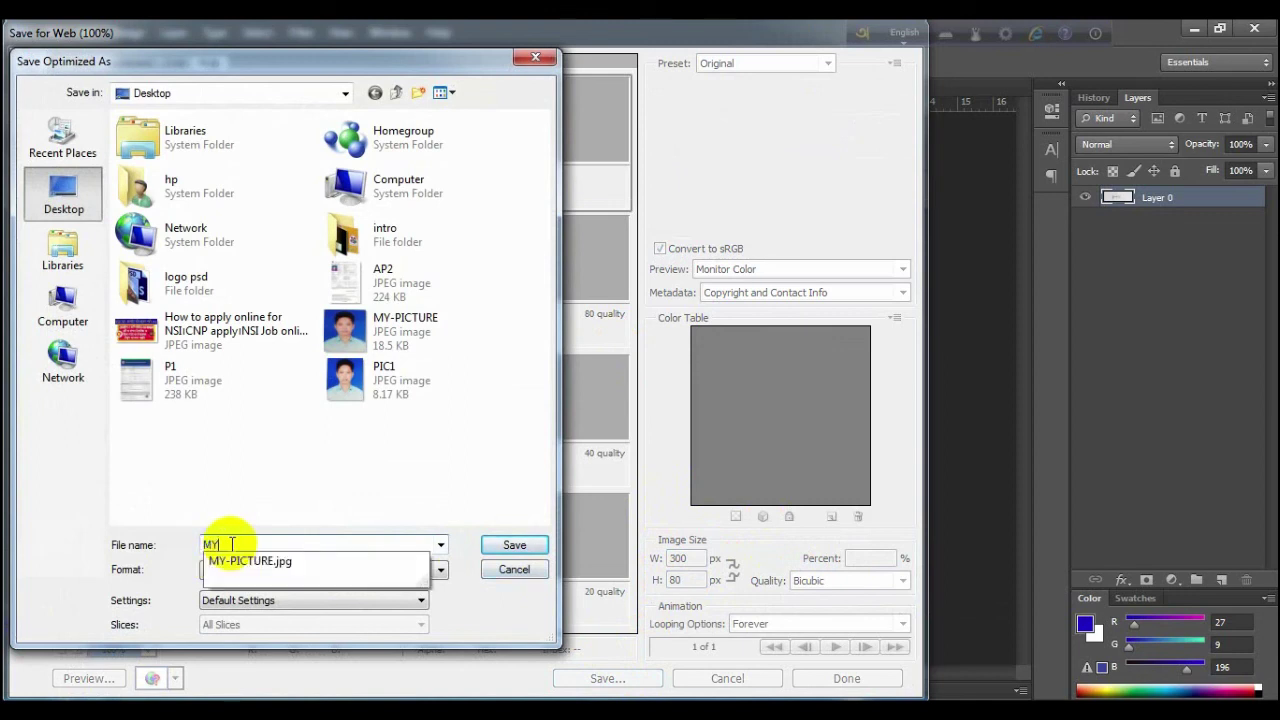
text( SIGN)
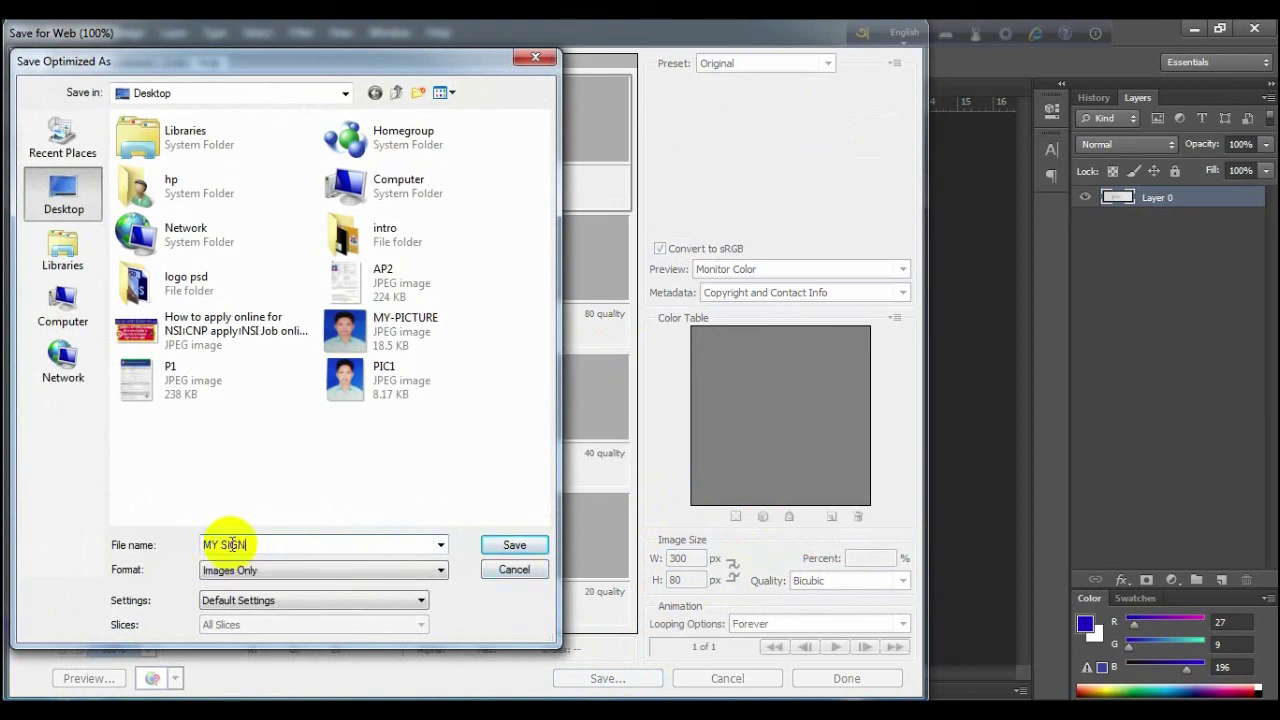
text(ATURE)
click(509, 545)
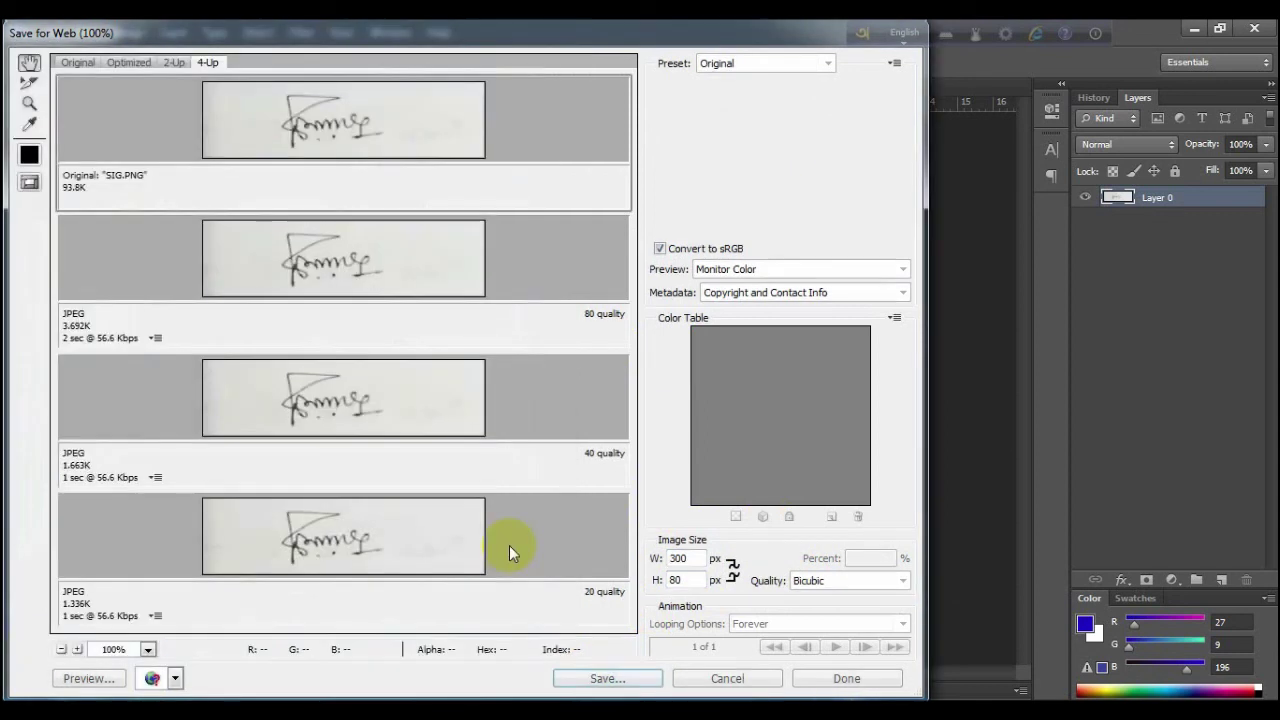
Switch to the Windows desktop and check the dimensions and file sizes of the MY-PICTURE and MY-SIGNATURE files.
click(1198, 32)
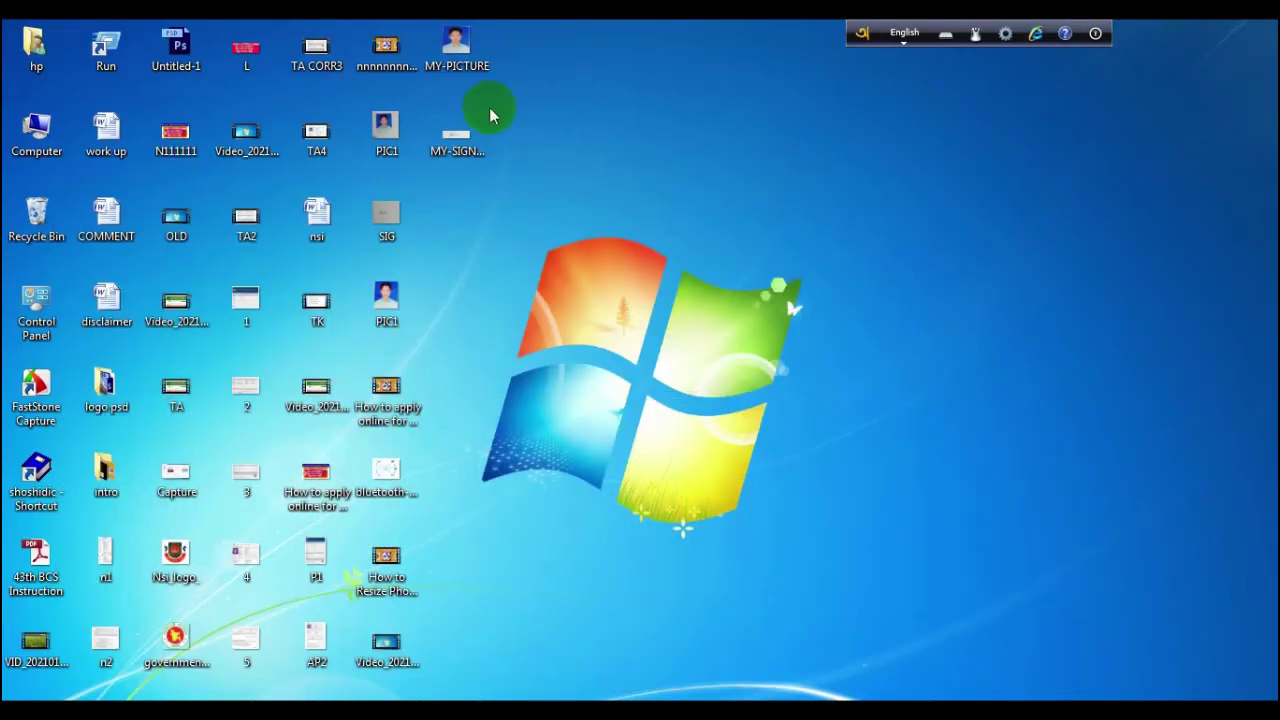
click(460, 45)
mouse_move(463, 45)
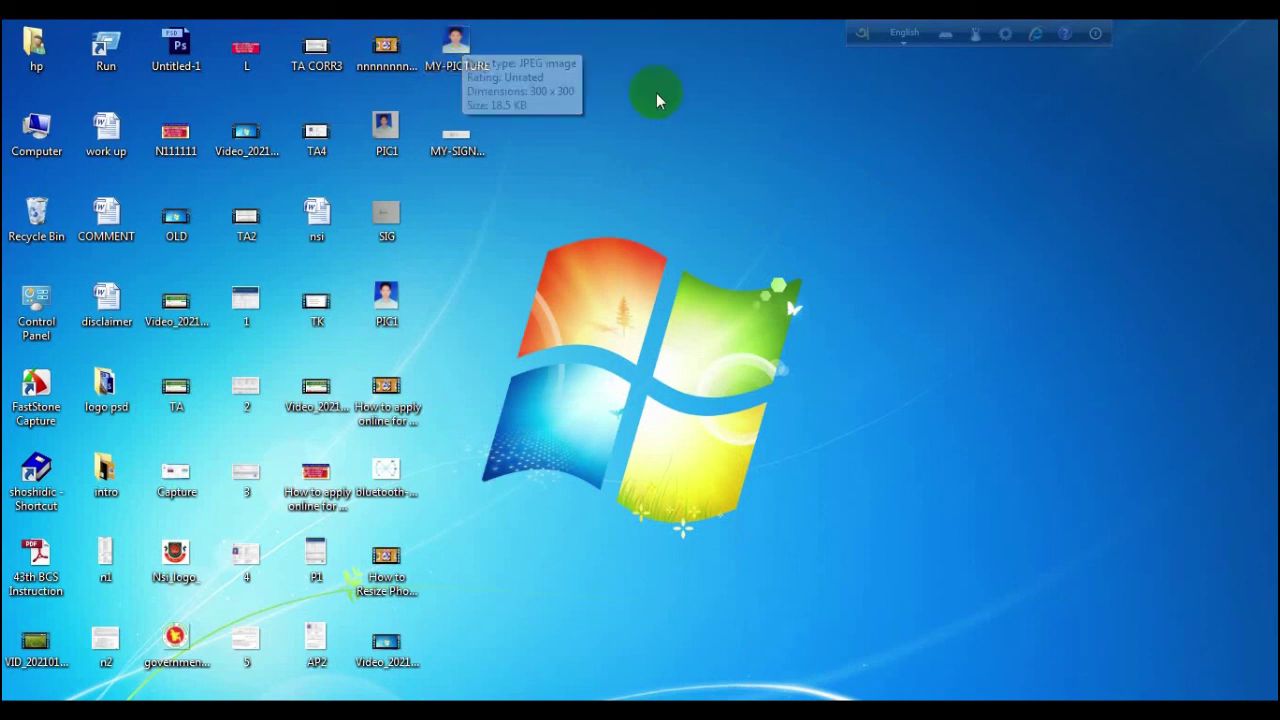
click(455, 145)
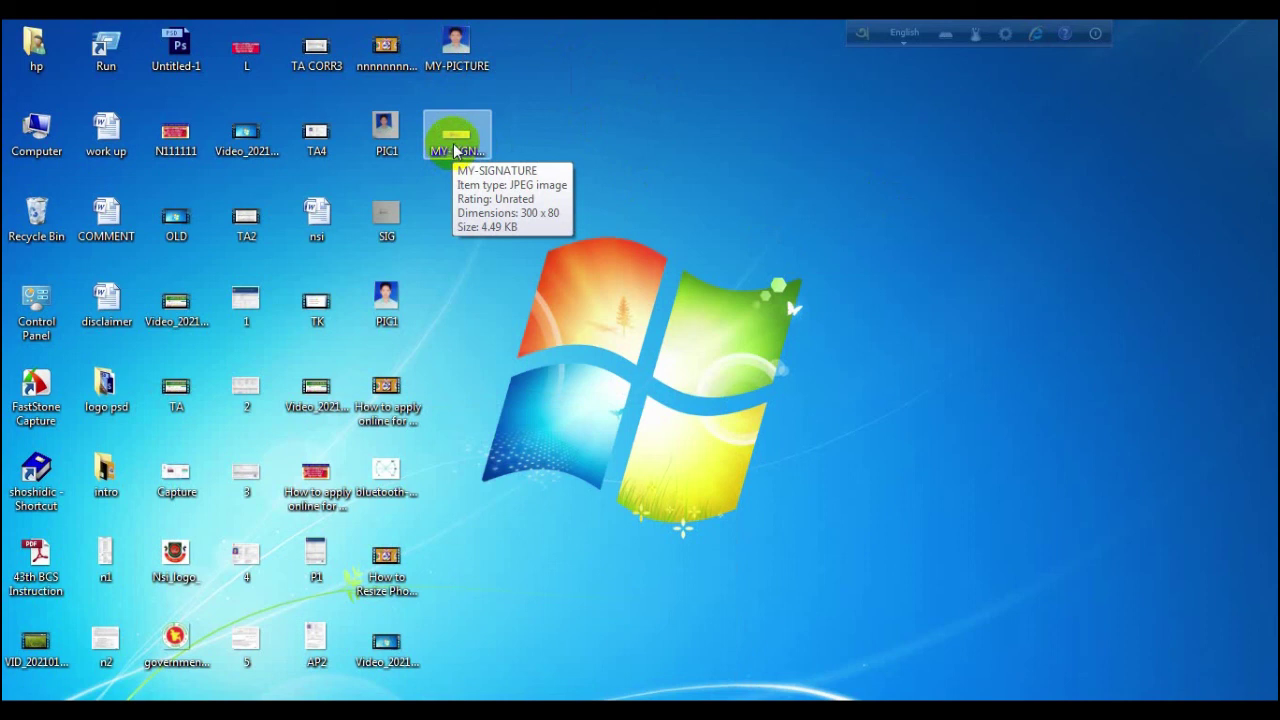
View MY-PICTURE and MY-SIGNATURE in Windows Photo Viewer, and close the viewer to return to the desktop.
click(450, 55)
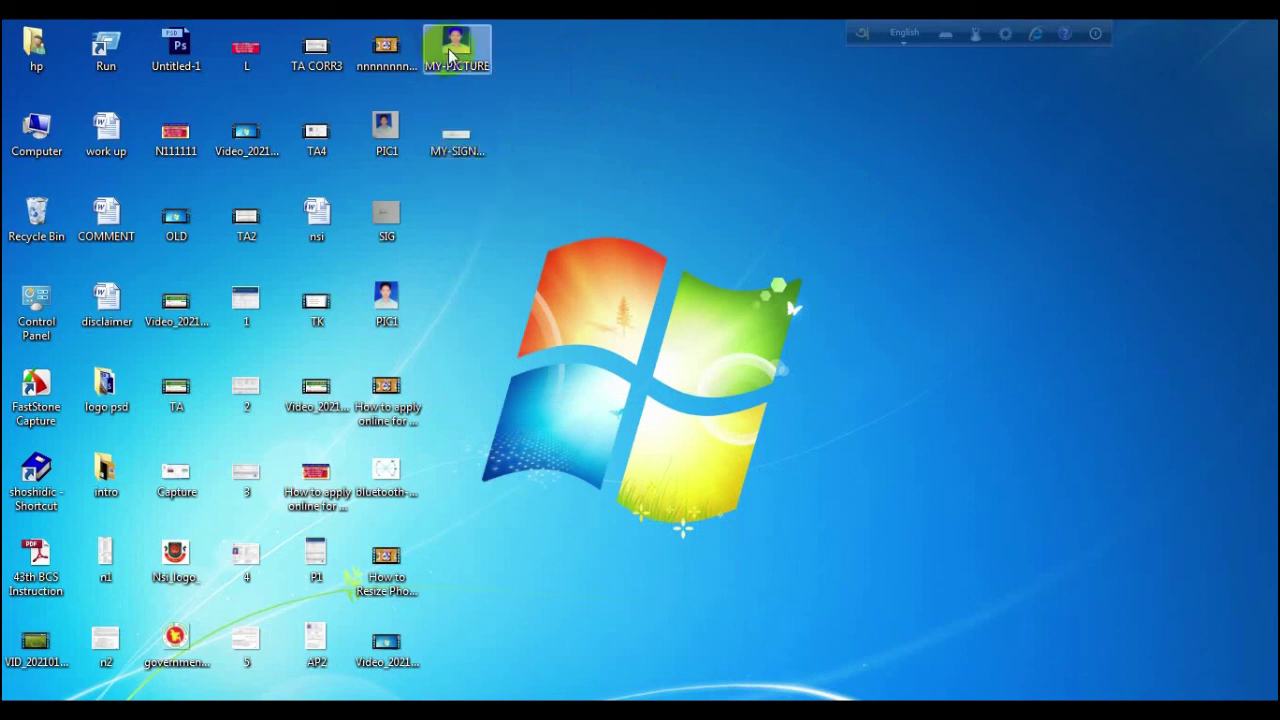
double_click(450, 55)
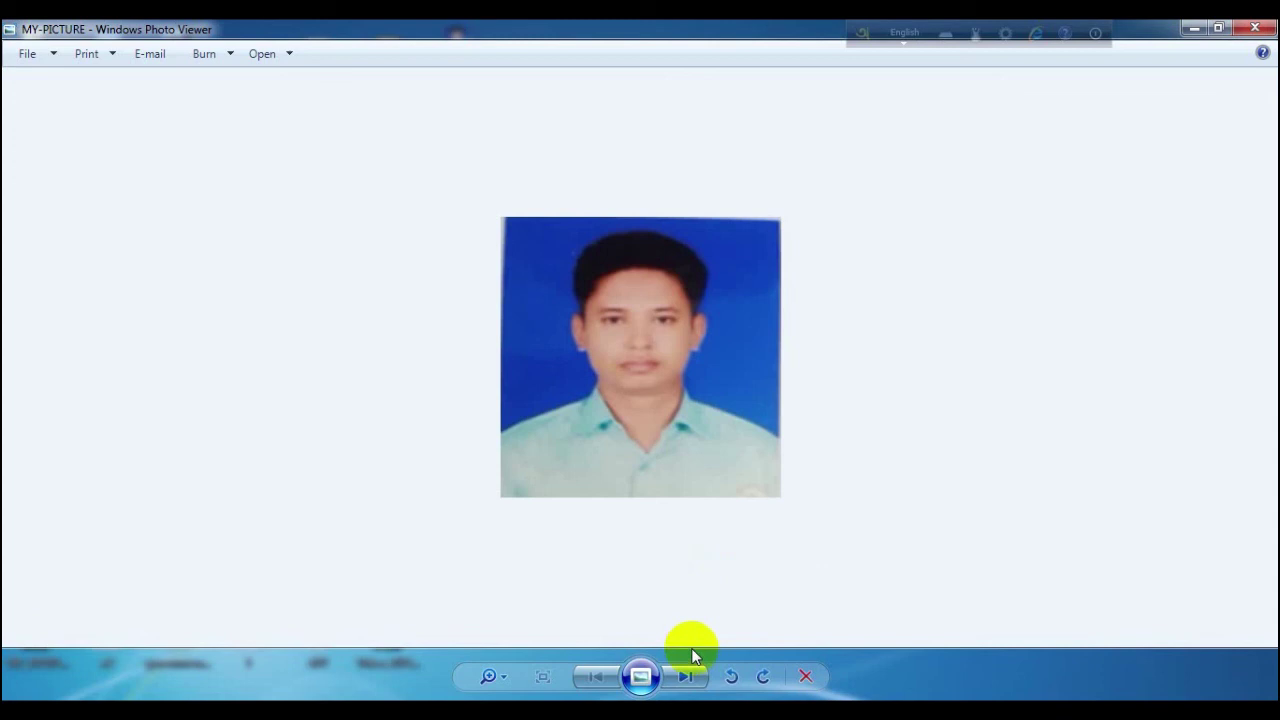
click(688, 676)
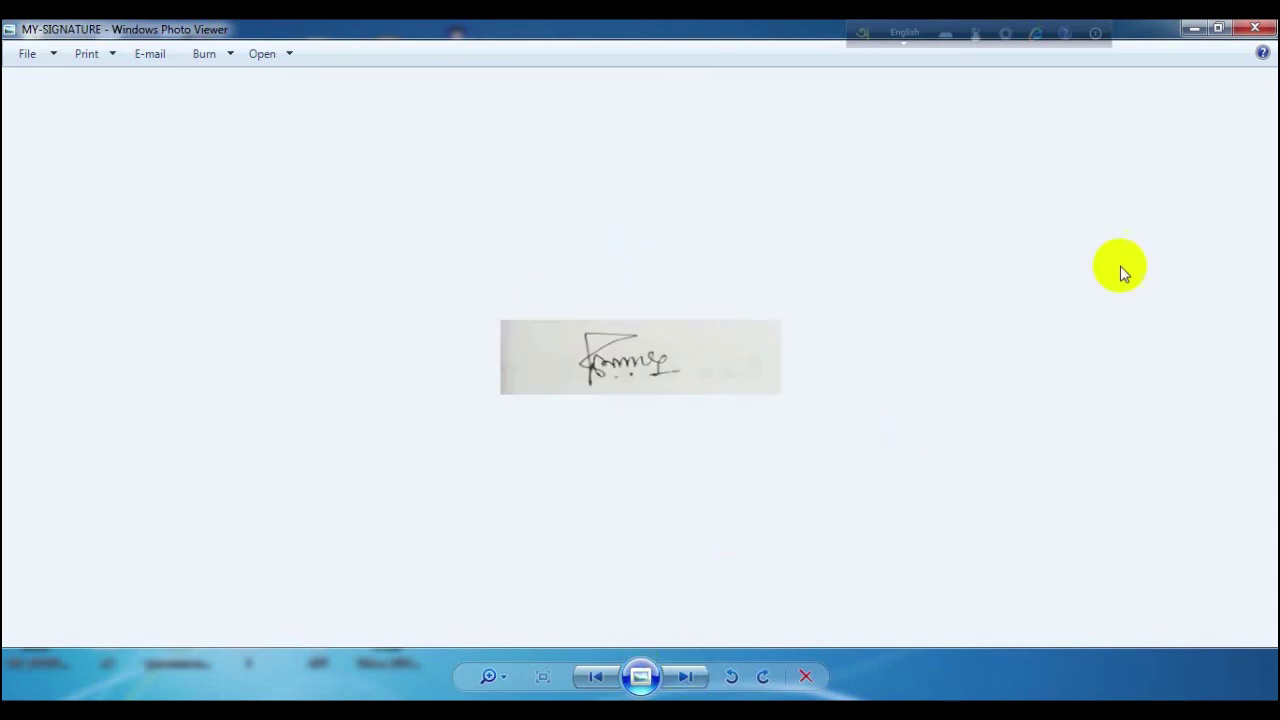
click(1255, 30)
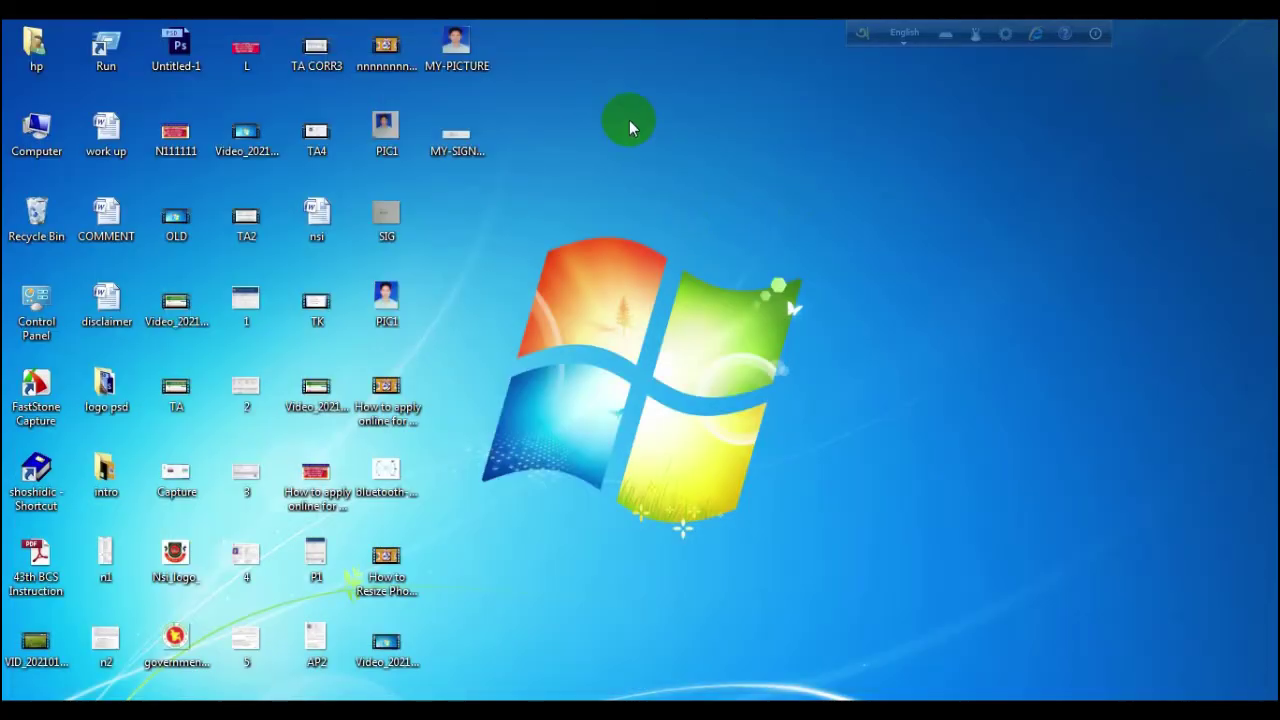
right_click(629, 120)
click(648, 178)
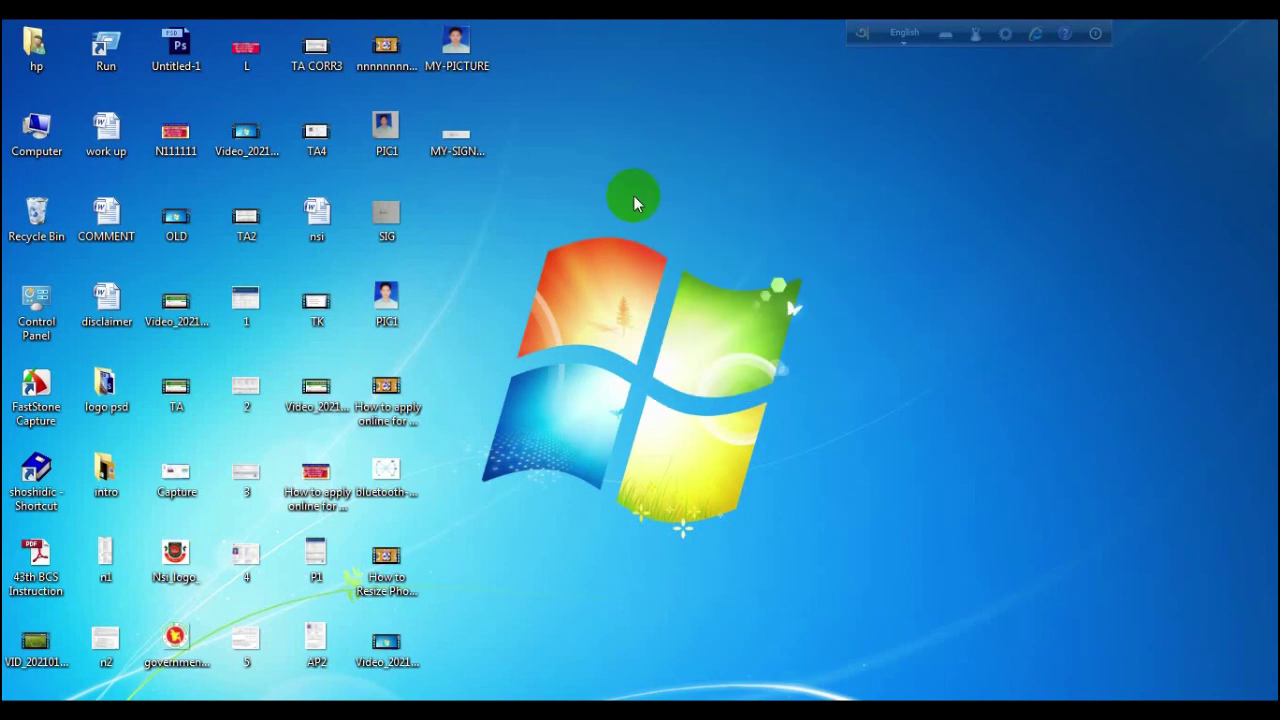